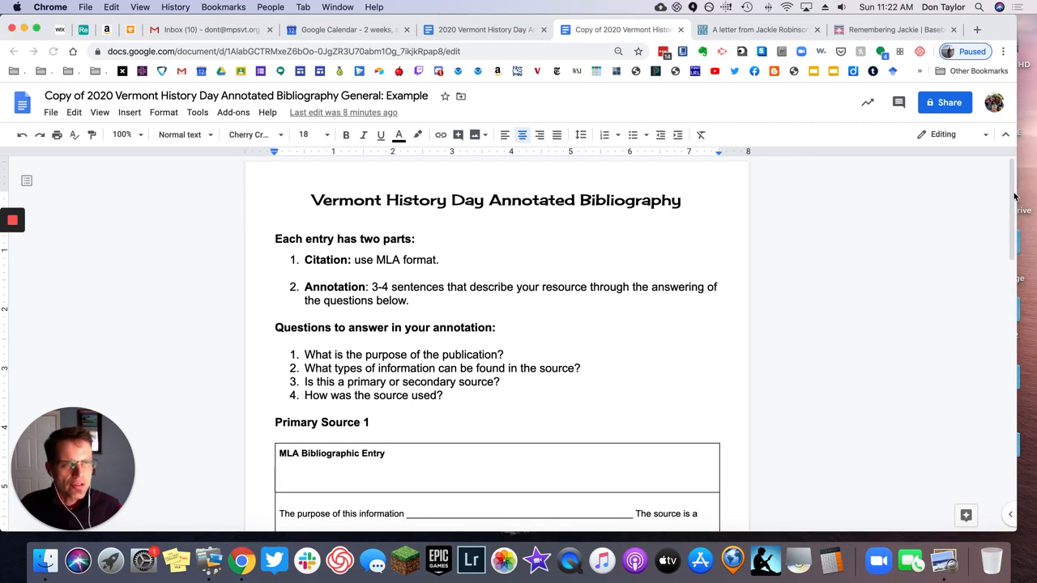
# - Look through the annotated bibliography template, from the annotation questions to the Primary Source 1 and Secondary Source 1 tables
pyautogui.click(1013, 197)
pyautogui.moveTo(1011, 203); pyautogui.dragTo(1002, 382)
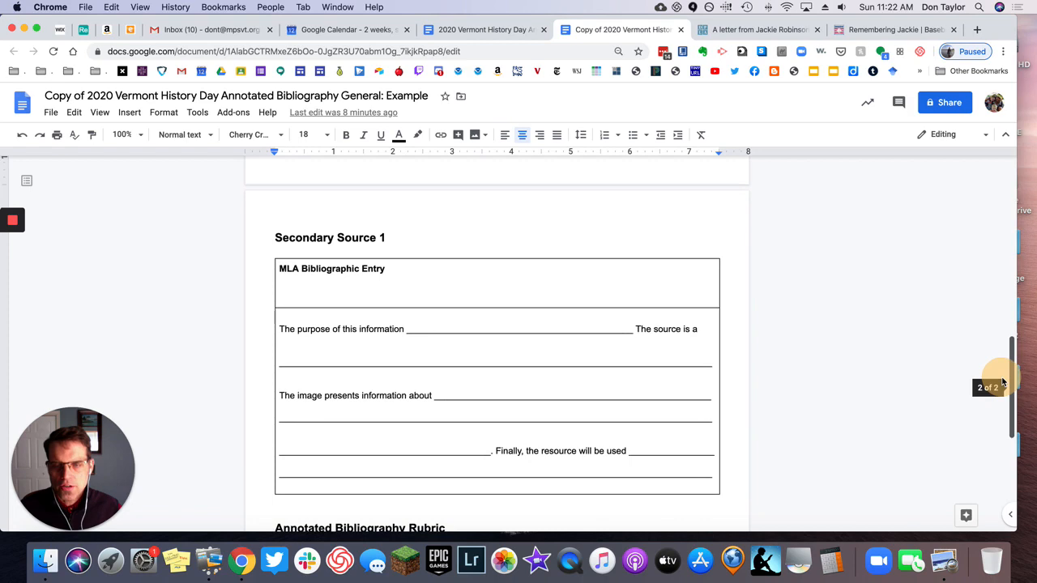
pyautogui.moveTo(1003, 383); pyautogui.dragTo(1001, 262)
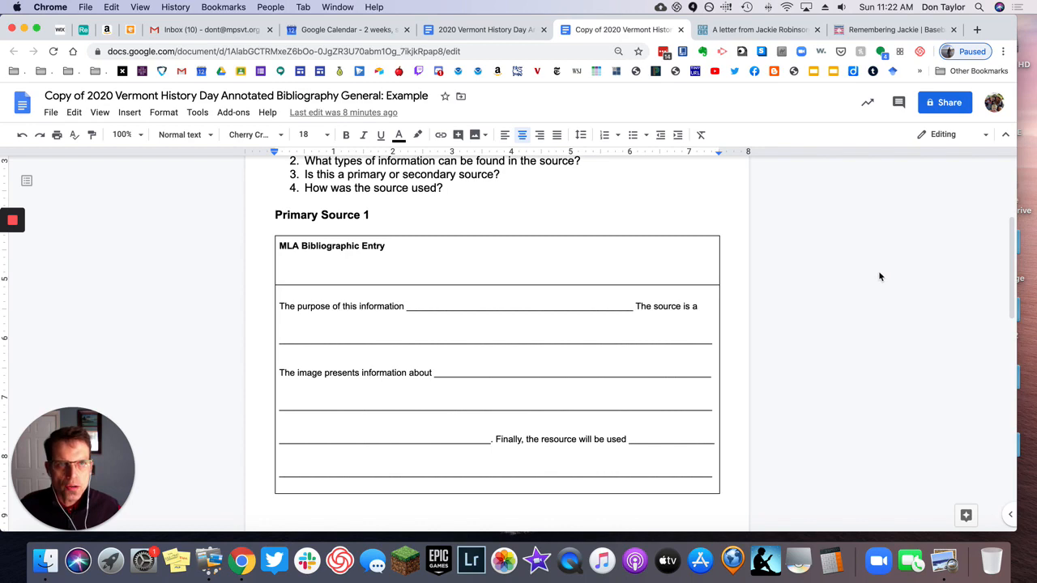
# - Read the first page of Jackie Robinson's letter to President Eisenhower on the DPLA site
pyautogui.click(757, 30)
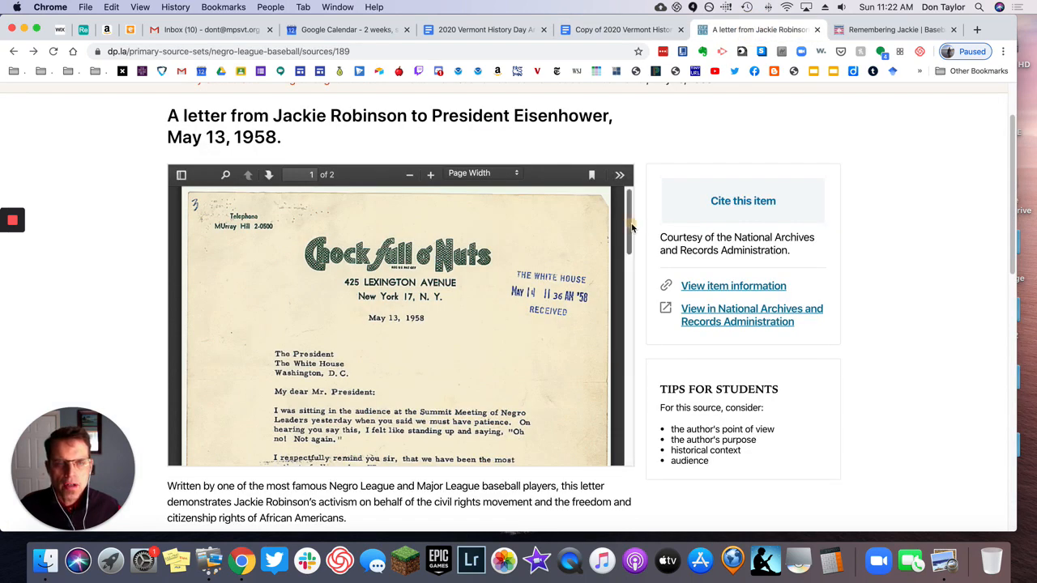
pyautogui.moveTo(632, 228); pyautogui.dragTo(630, 273)
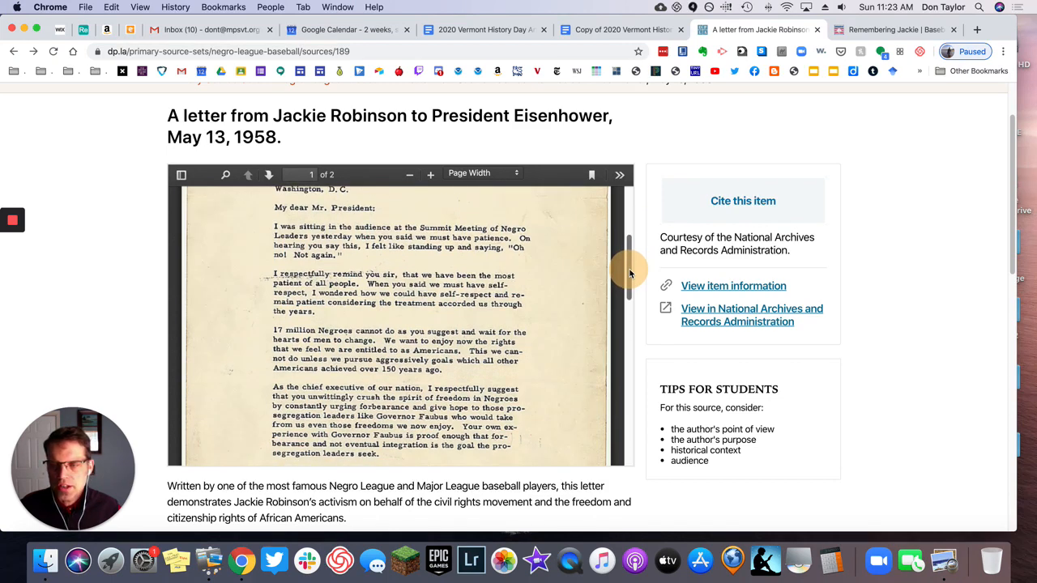
pyautogui.moveTo(631, 274); pyautogui.dragTo(632, 252)
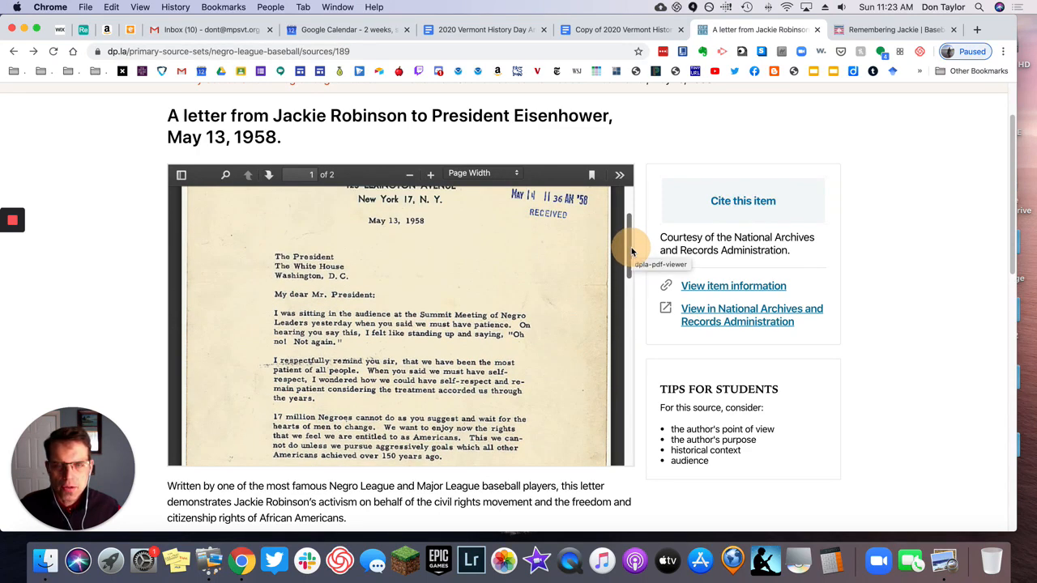
pyautogui.moveTo(632, 252); pyautogui.dragTo(632, 253)
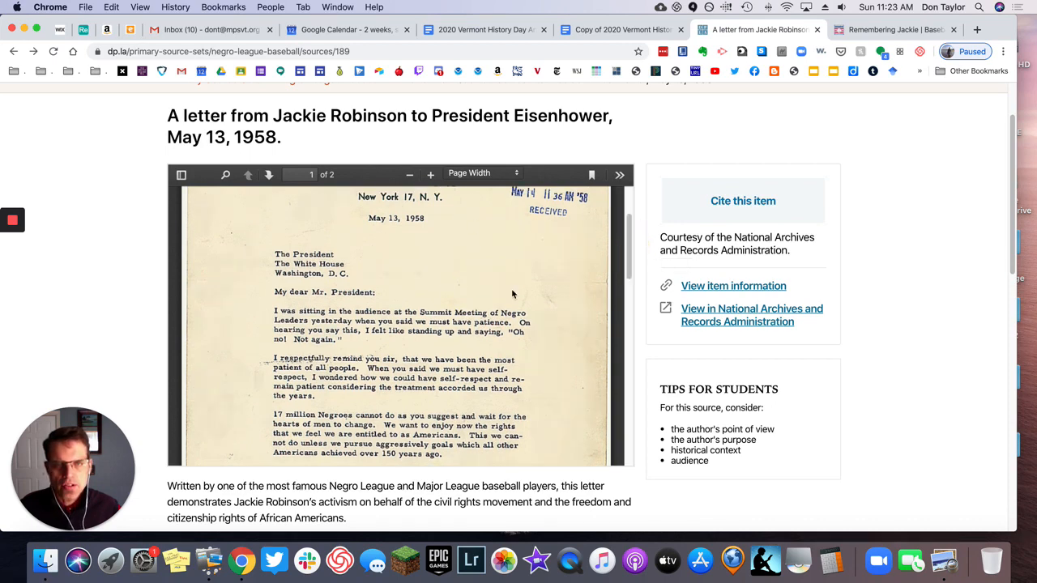
# - Check the template's empty MLA Bibliographic Entry for Primary Source 1 and copy the web address of the DPLA letter page
pyautogui.click(613, 31)
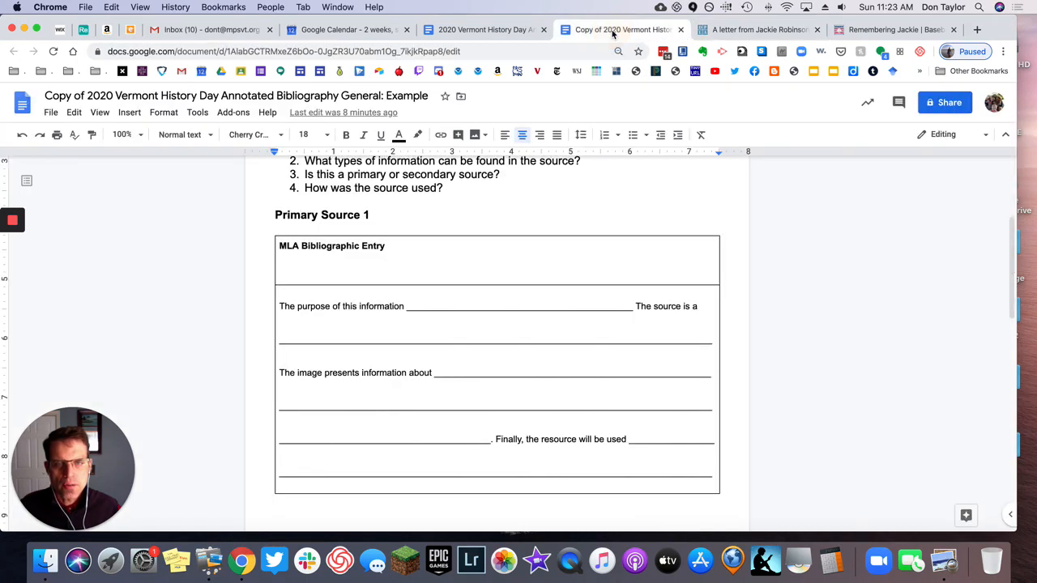
pyautogui.click(302, 264)
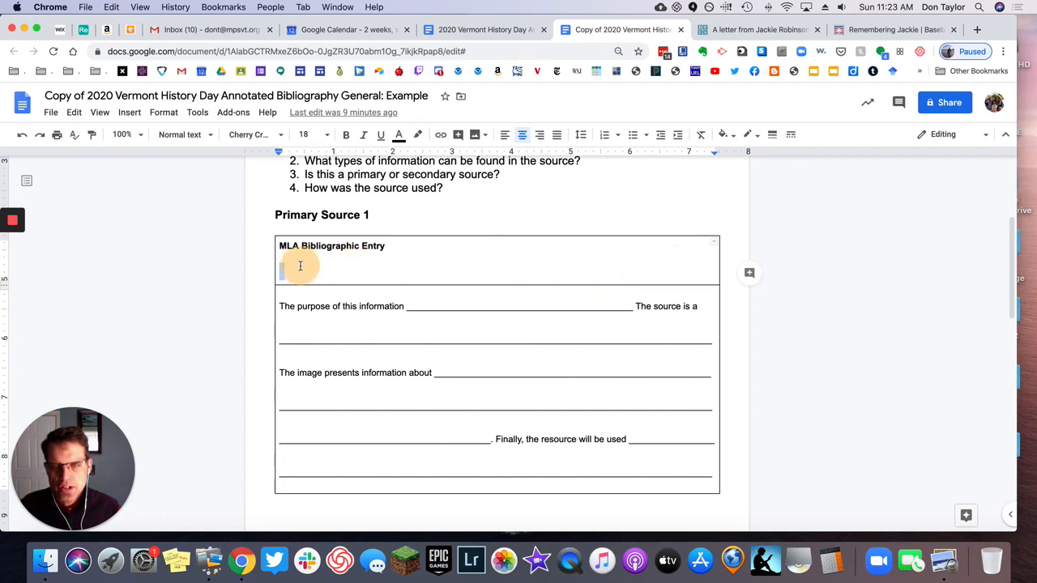
pyautogui.moveTo(300, 266); pyautogui.dragTo(338, 265)
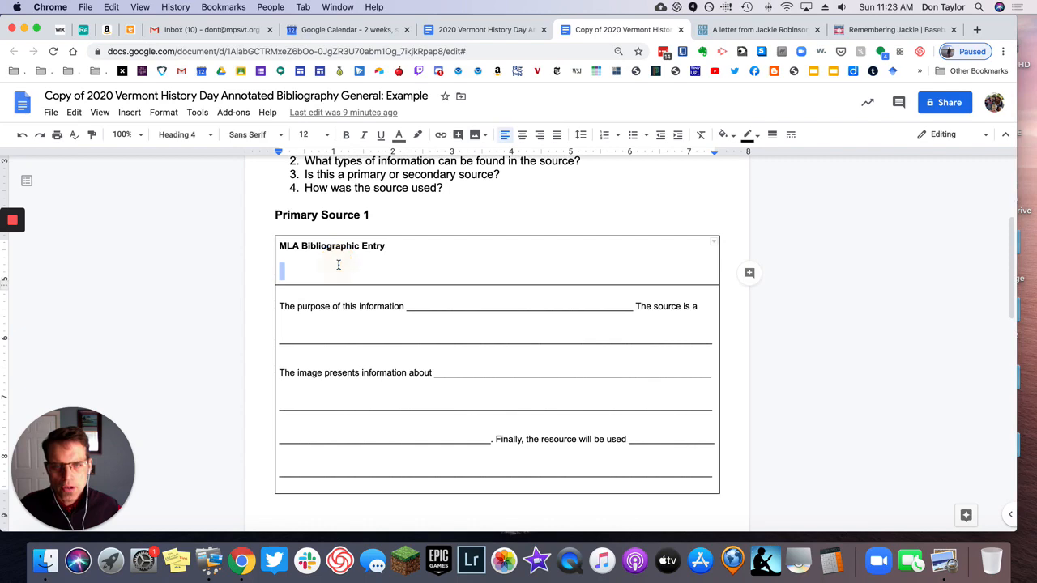
pyautogui.click(751, 30)
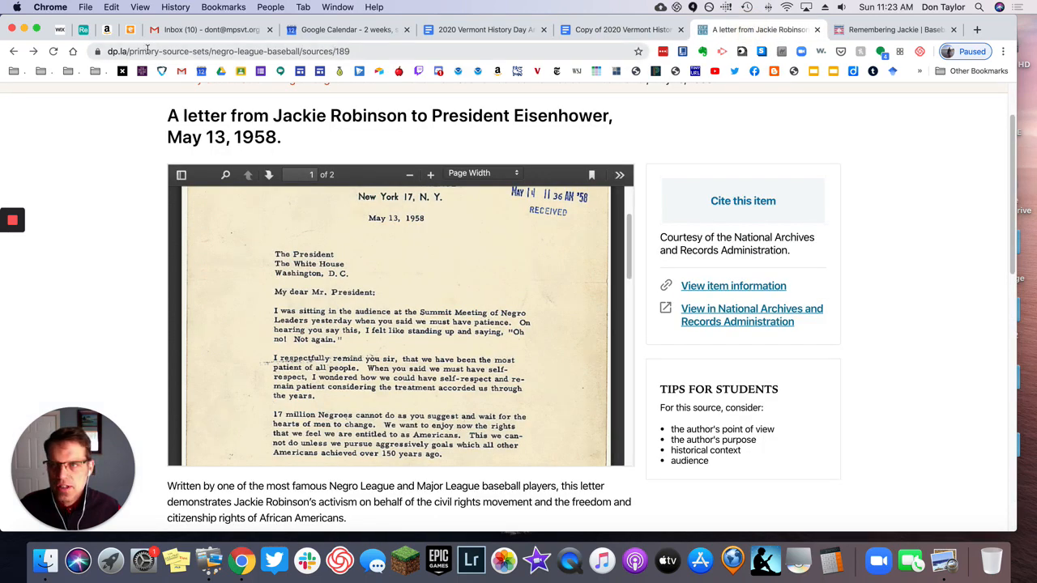
pyautogui.moveTo(108, 51); pyautogui.dragTo(354, 53)
pyautogui.press('super+c')
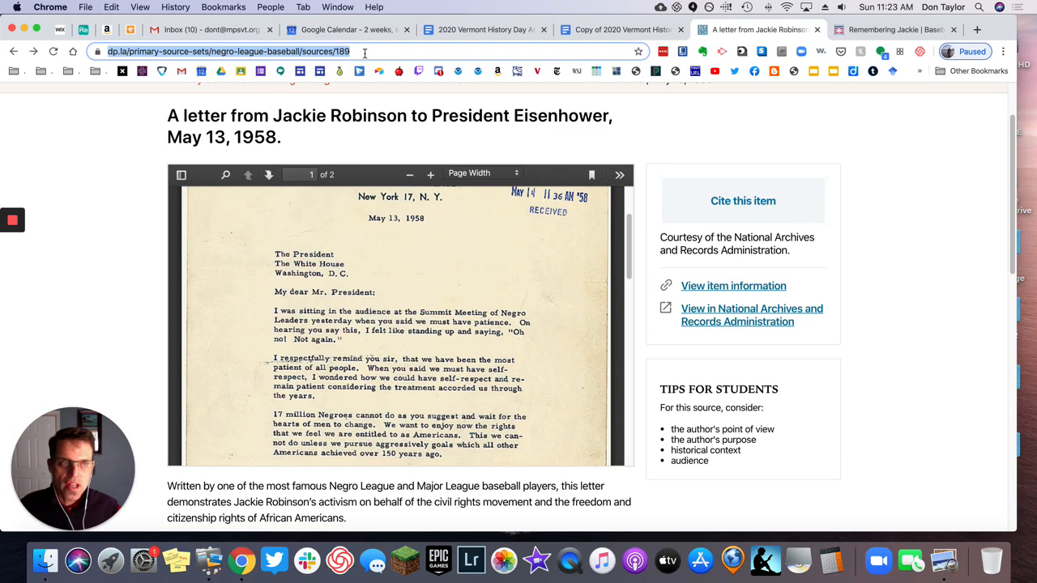
# - Search the web for "cite this for me" in a new browser tab and open the Cite This For Me site
pyautogui.click(977, 30)
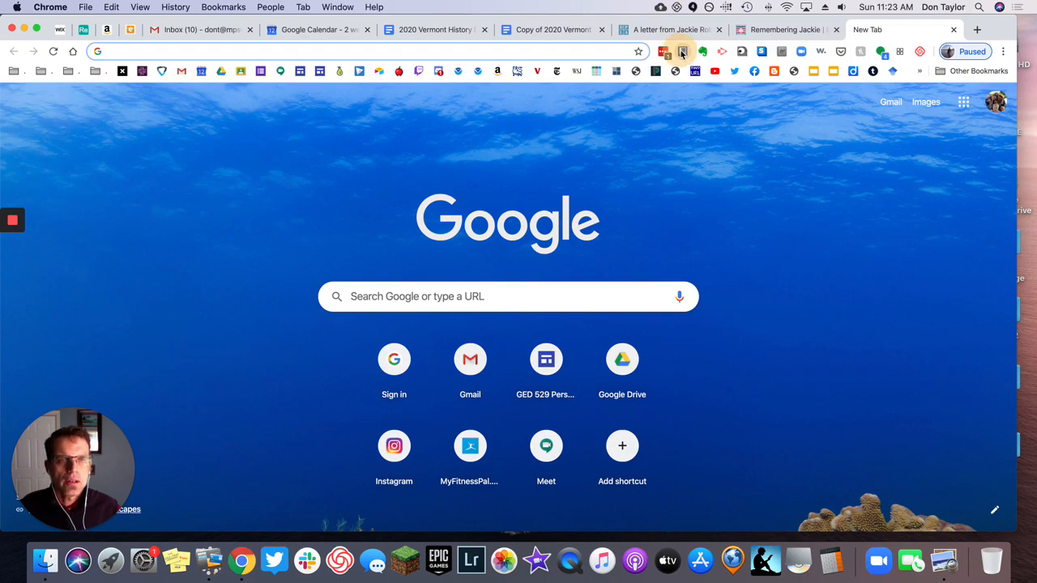
pyautogui.click(518, 49)
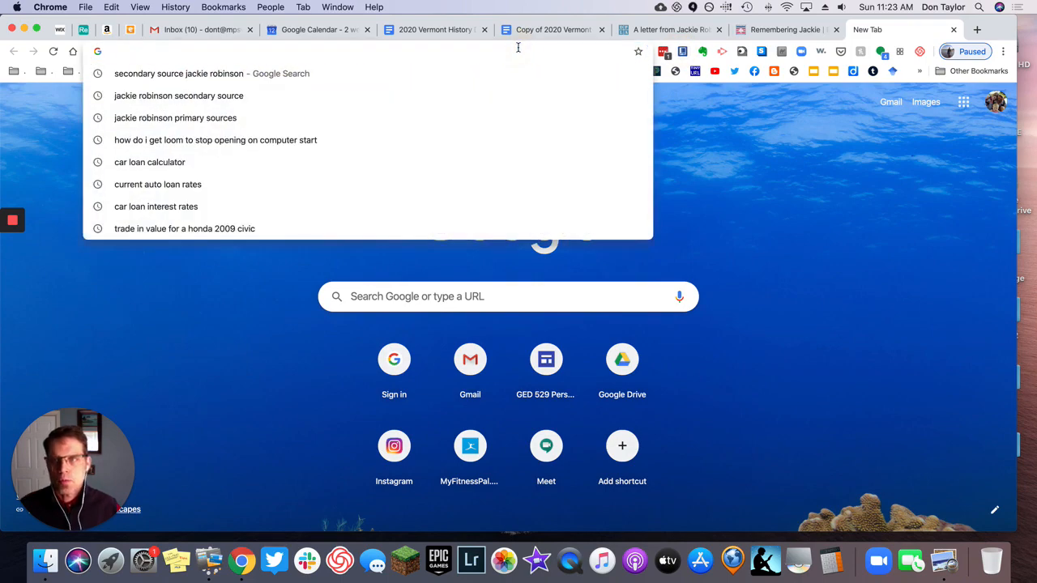
pyautogui.write('cite t')
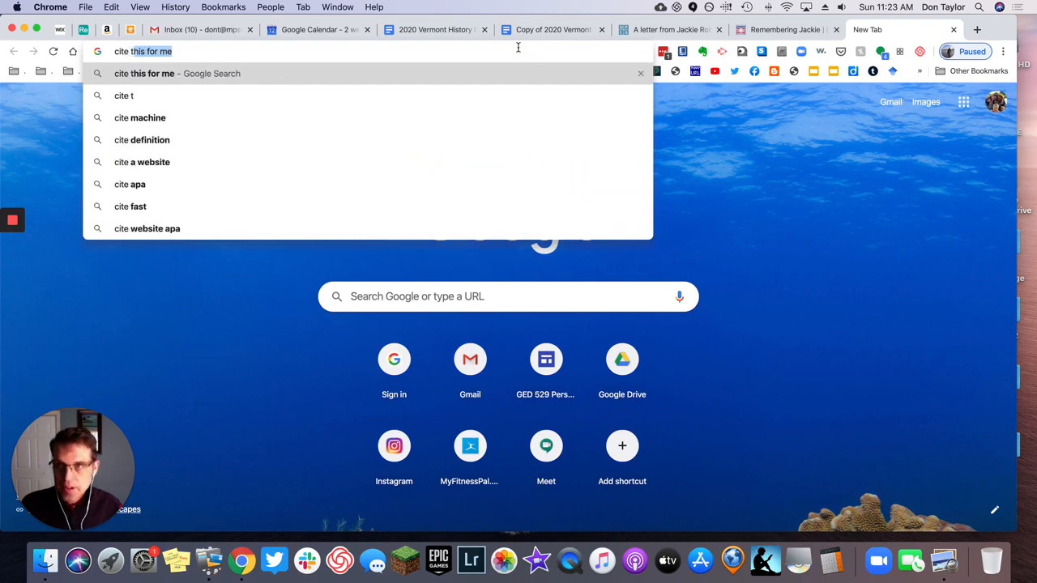
pyautogui.write('his for me')
pyautogui.press('Return')
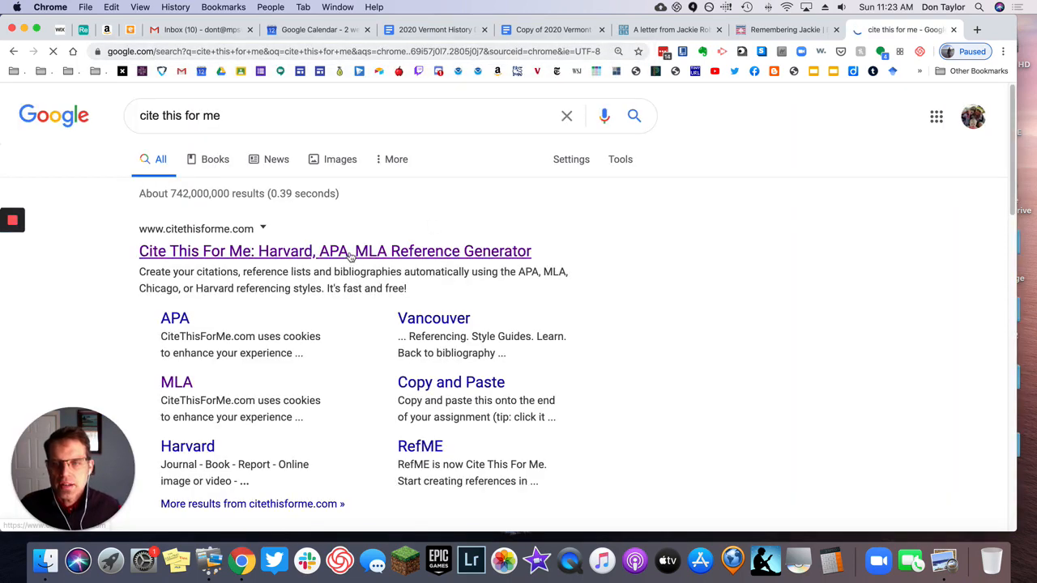
pyautogui.click(349, 251)
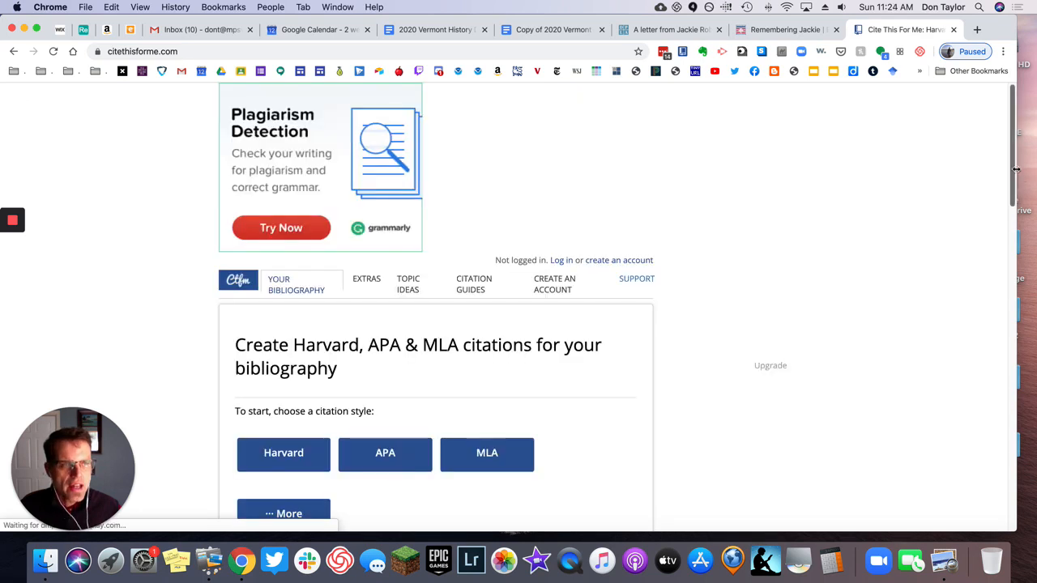
# - Start a citation in MLA style with Website as the source type
pyautogui.moveTo(1013, 169); pyautogui.dragTo(1009, 221)
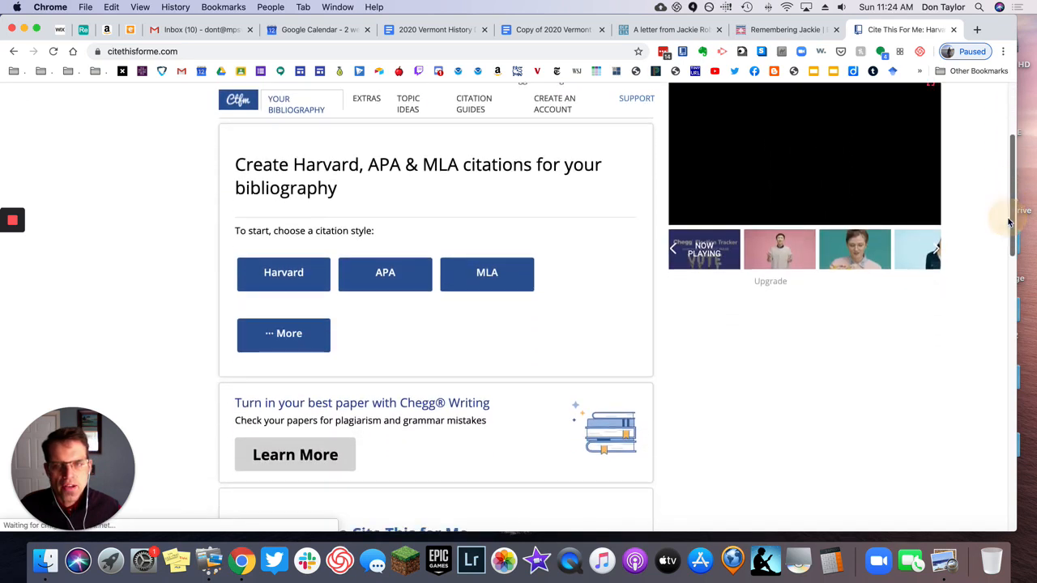
pyautogui.click(487, 275)
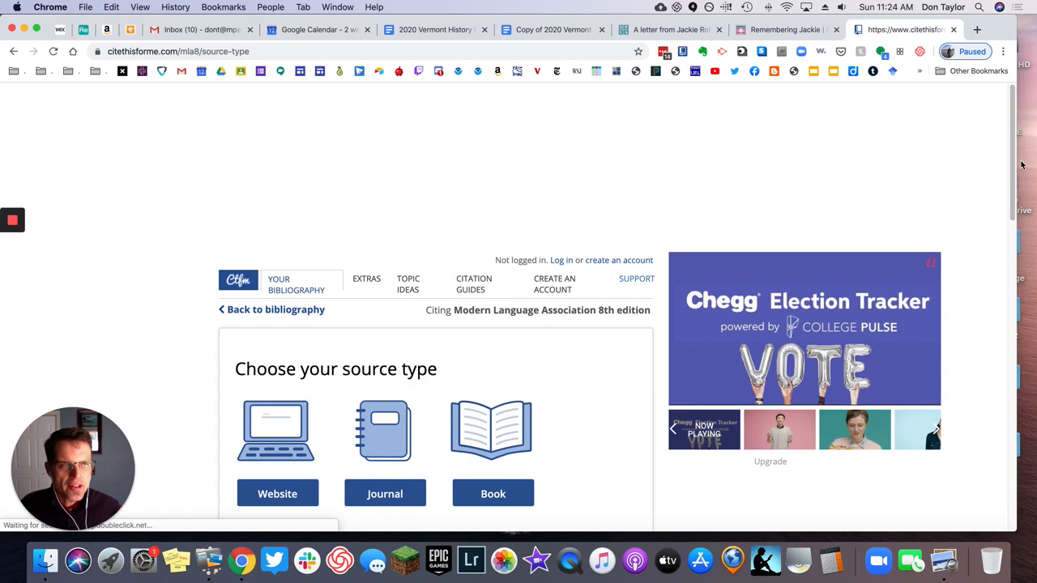
pyautogui.moveTo(1013, 175); pyautogui.dragTo(1004, 203)
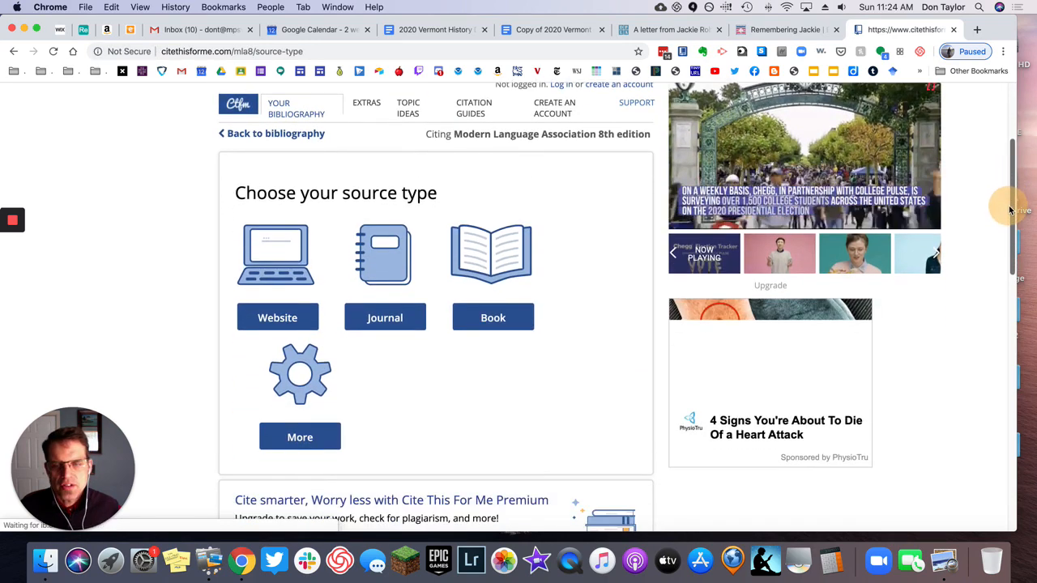
pyautogui.click(300, 436)
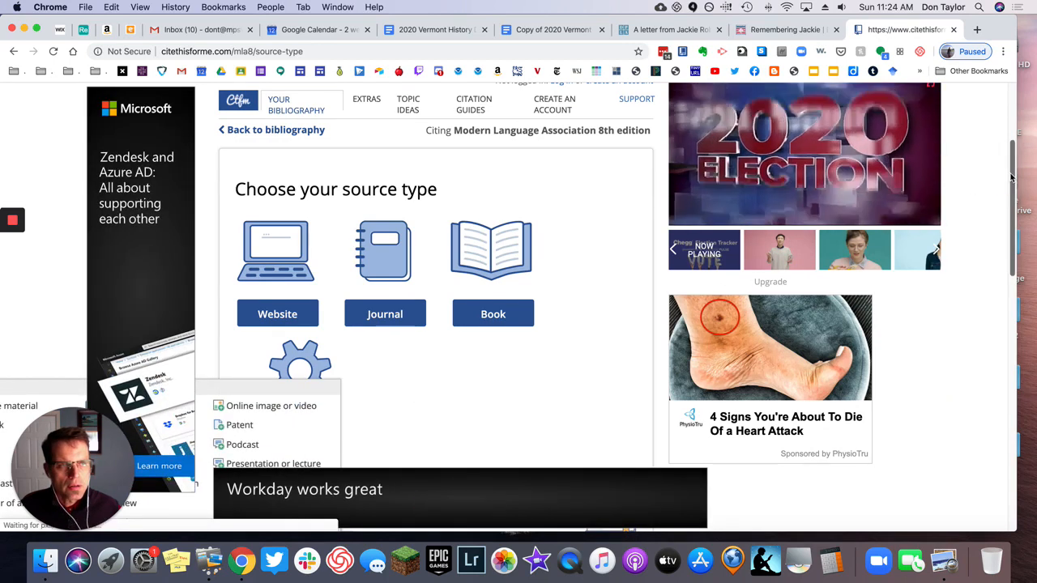
pyautogui.moveTo(999, 184)
pyautogui.mouseDown()
pyautogui.moveTo(1004, 221)
pyautogui.moveTo(1002, 199)
pyautogui.mouseUp()
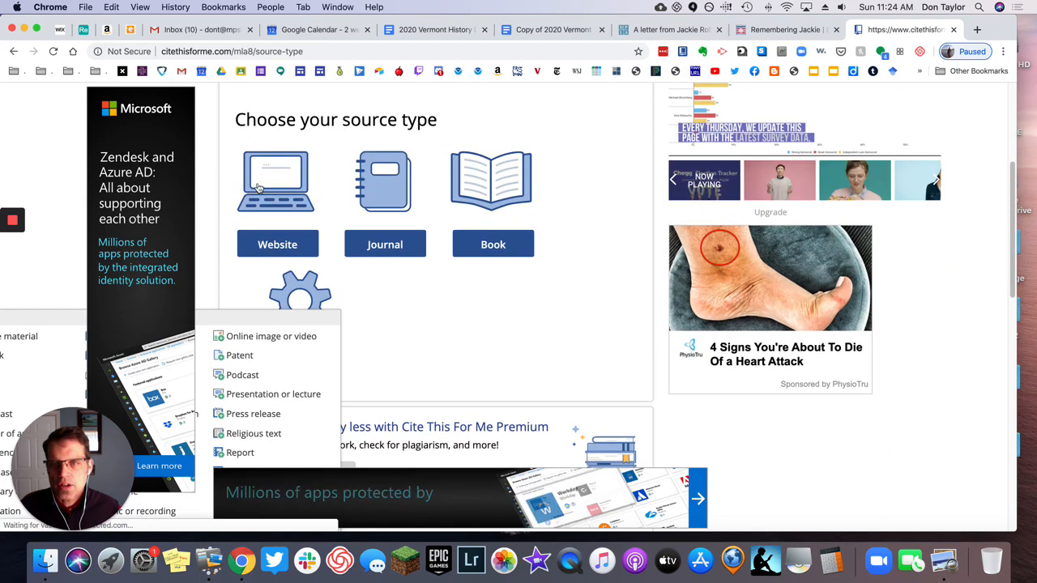
pyautogui.click(258, 187)
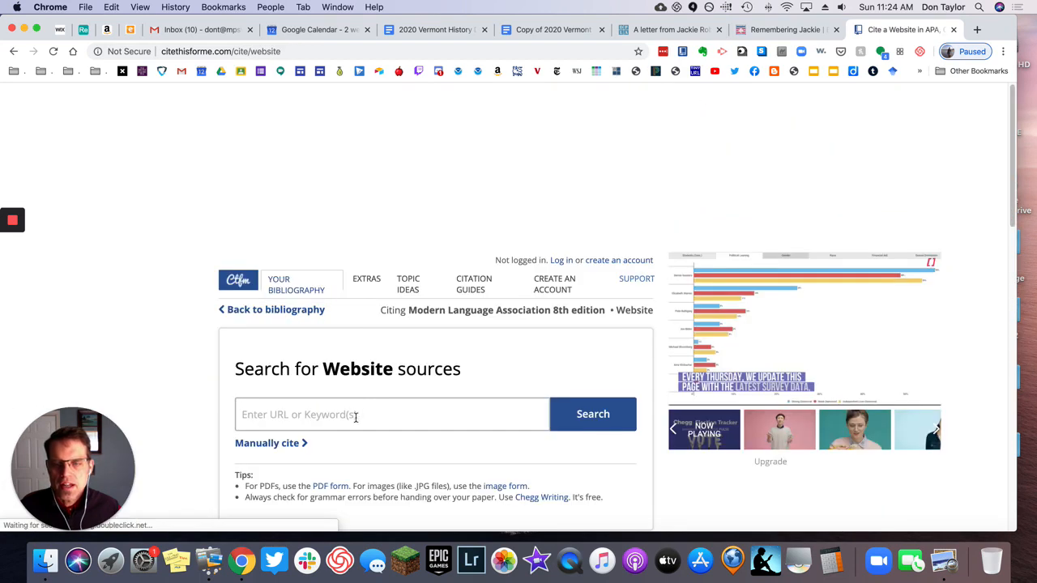
# - Search for the copied DPLA address as the website source and cite the matching Jackie Robinson letter result
pyautogui.click(349, 413)
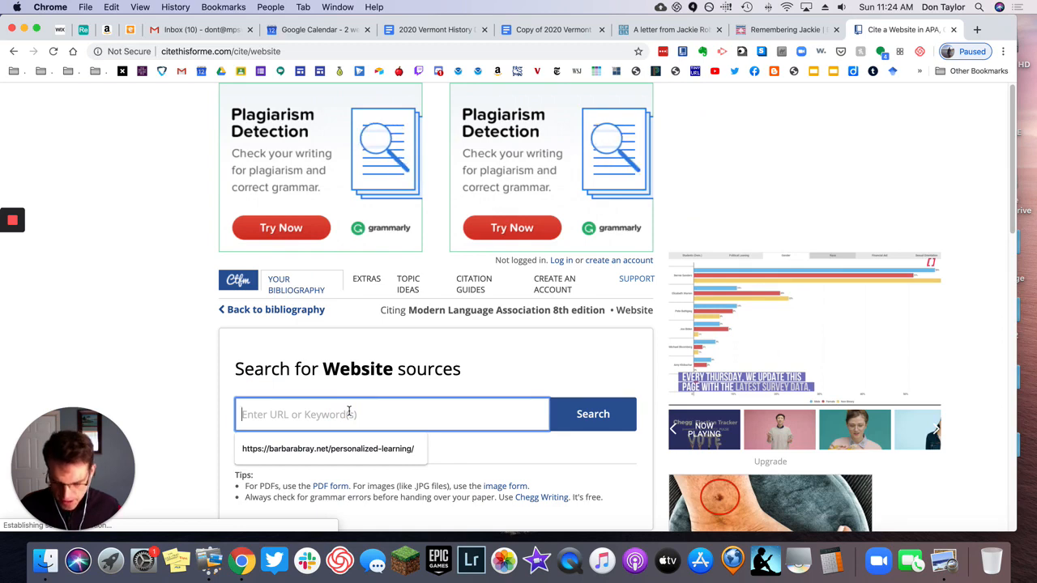
pyautogui.press('super+v')
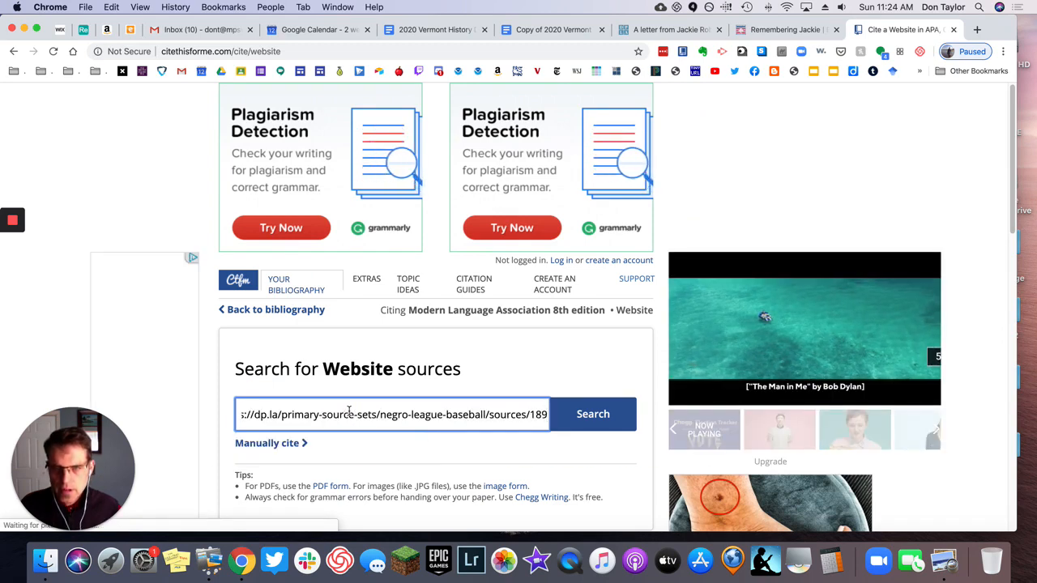
pyautogui.click(592, 417)
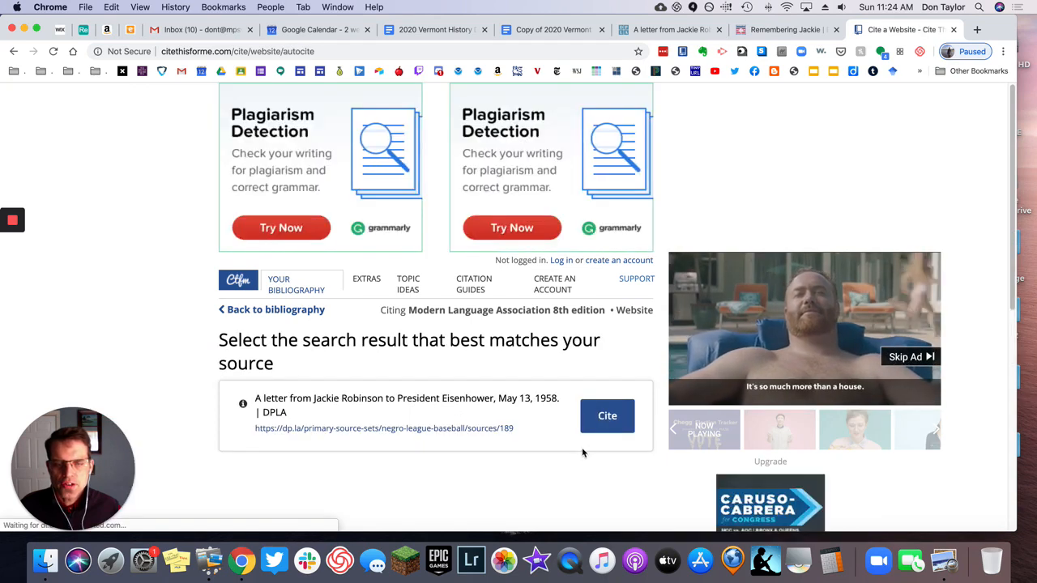
pyautogui.click(606, 416)
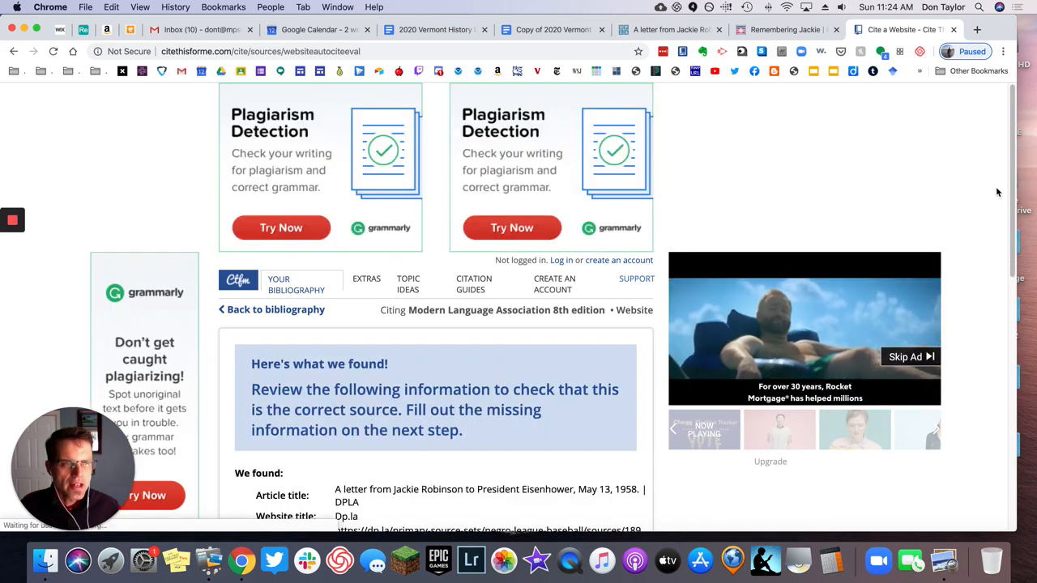
# - Accept the source details found for the letter and complete the citation without adding further information
pyautogui.moveTo(1014, 188); pyautogui.dragTo(1010, 314)
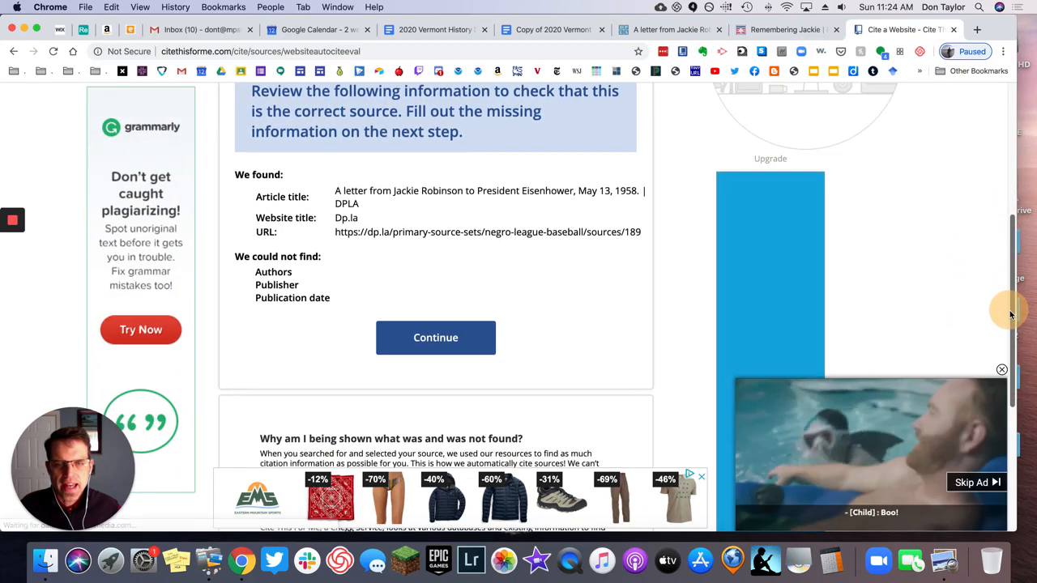
pyautogui.click(446, 342)
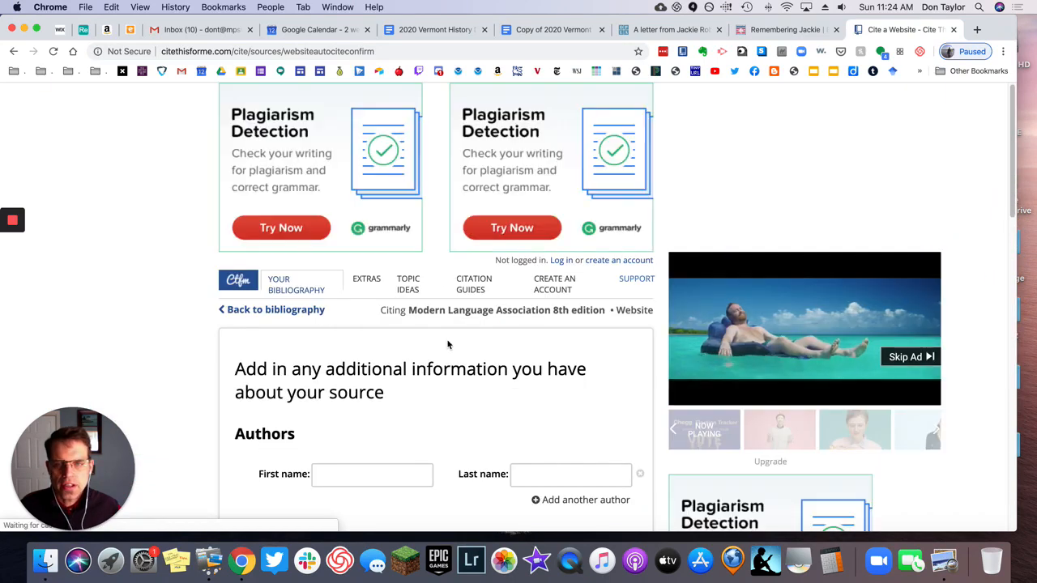
pyautogui.moveTo(1010, 130); pyautogui.dragTo(1007, 309)
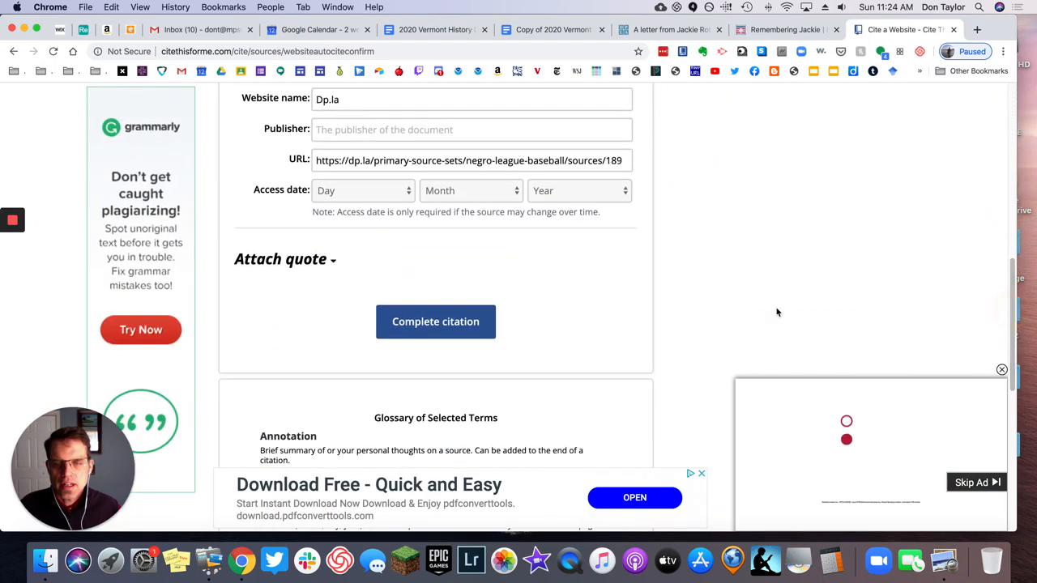
pyautogui.click(422, 330)
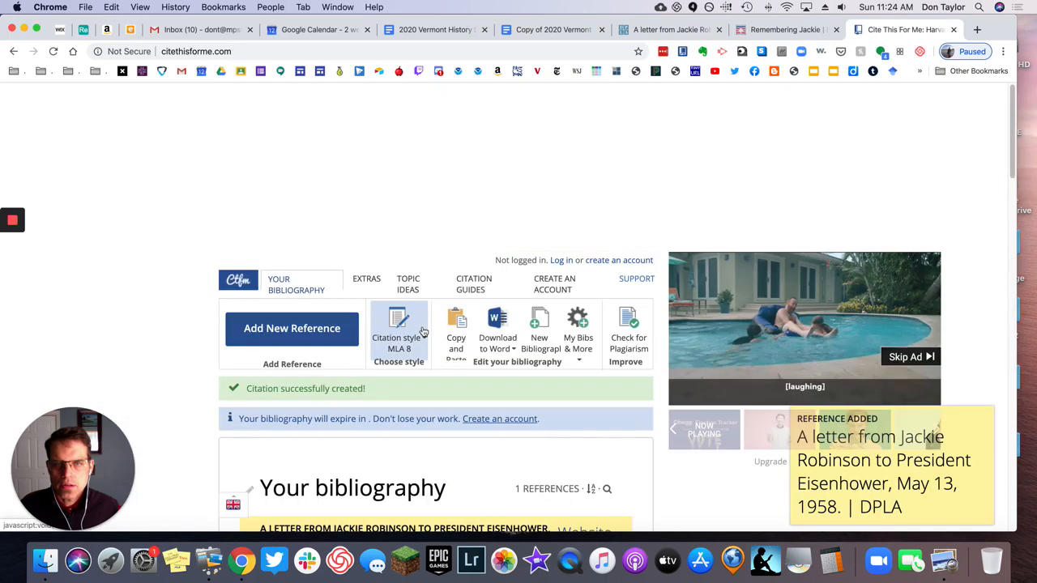
# - Copy the letter's bibliography citation and paste it under MLA Bibliographic Entry for Primary Source 1 in the Vermont History Day document
pyautogui.moveTo(1013, 108); pyautogui.dragTo(1015, 182)
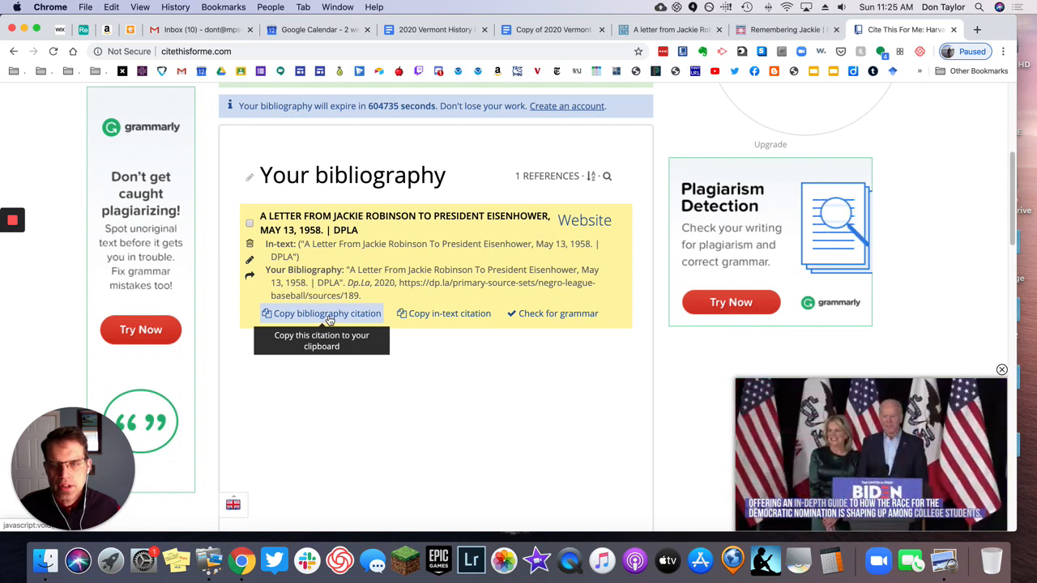
pyautogui.click(328, 316)
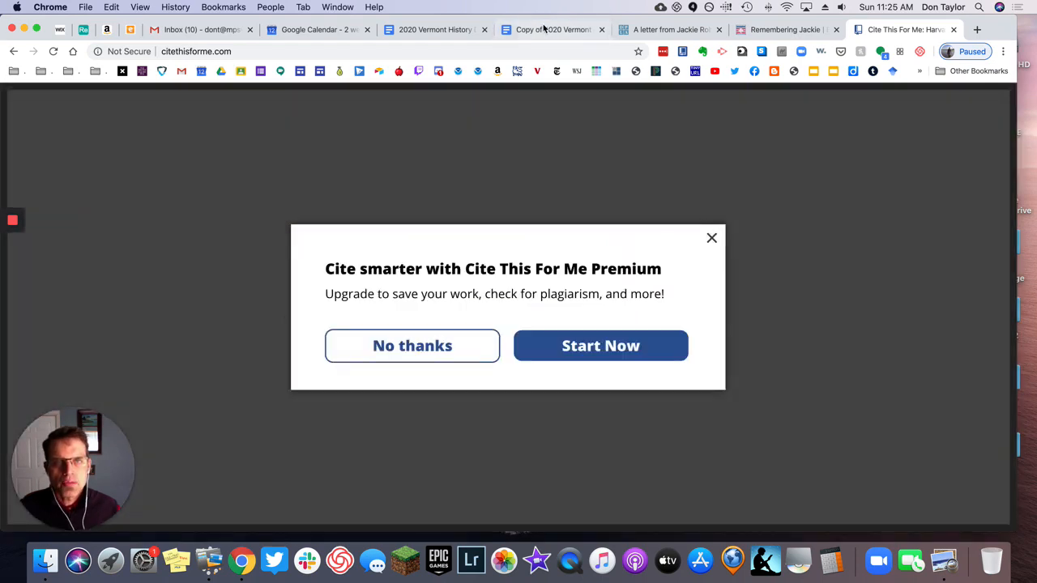
pyautogui.click(545, 29)
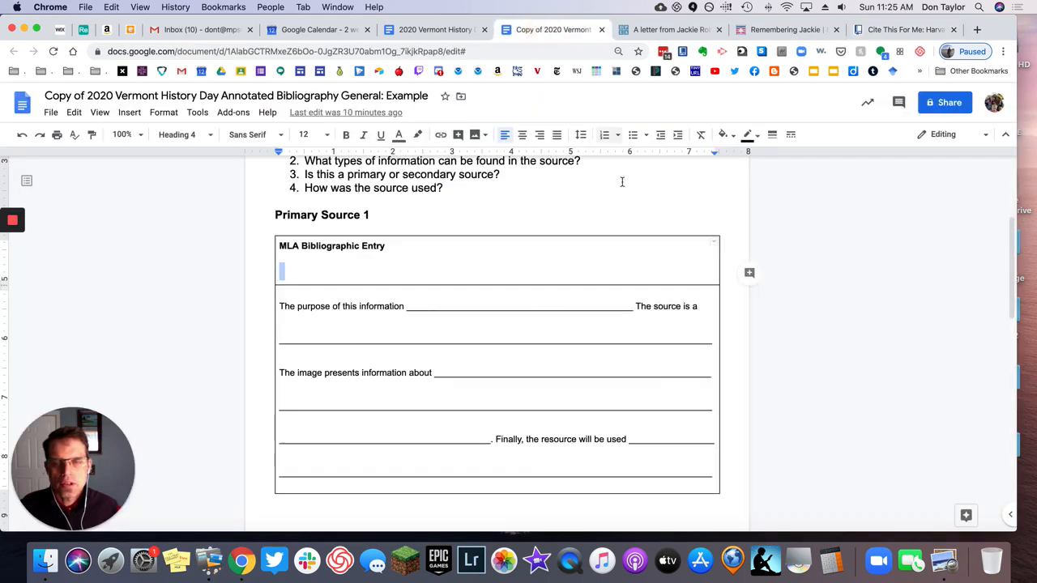
pyautogui.click(397, 268)
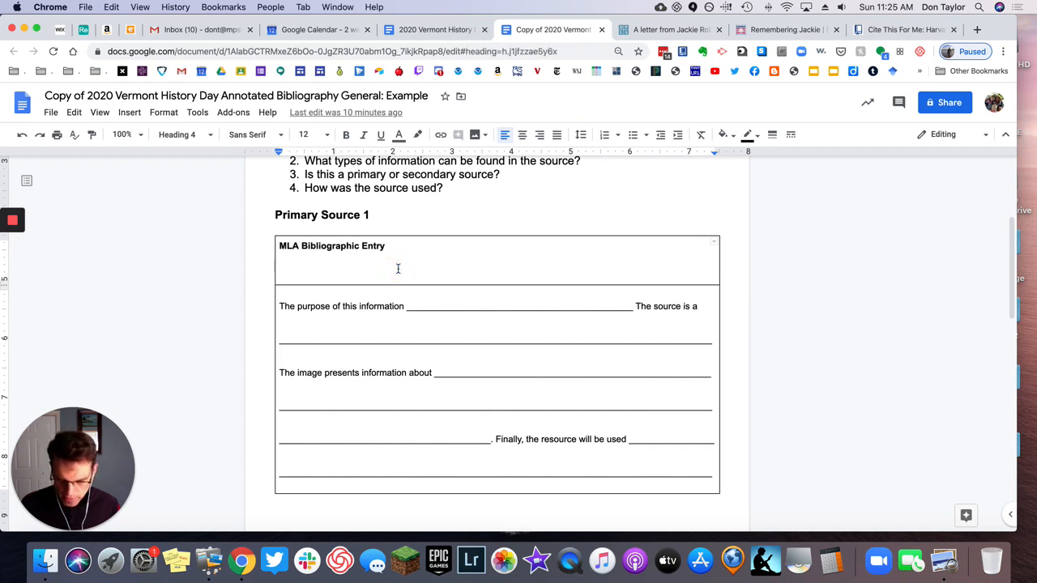
pyautogui.press('super+v')
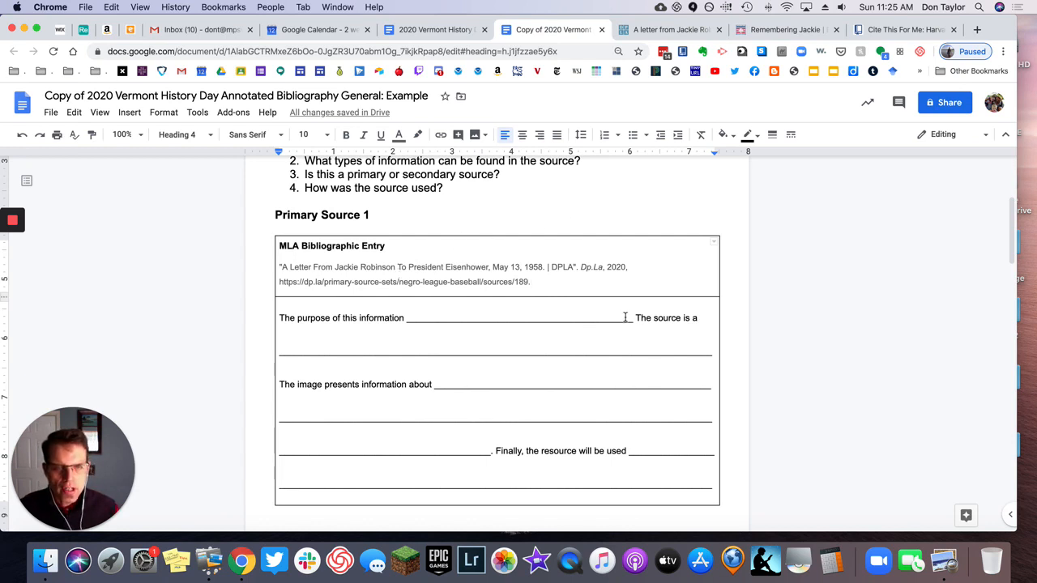
# - Replace the blank after "The purpose of this information" with ", a letter from Jackie Robinson to President Eisenhower, is"
pyautogui.moveTo(633, 318); pyautogui.dragTo(411, 318)
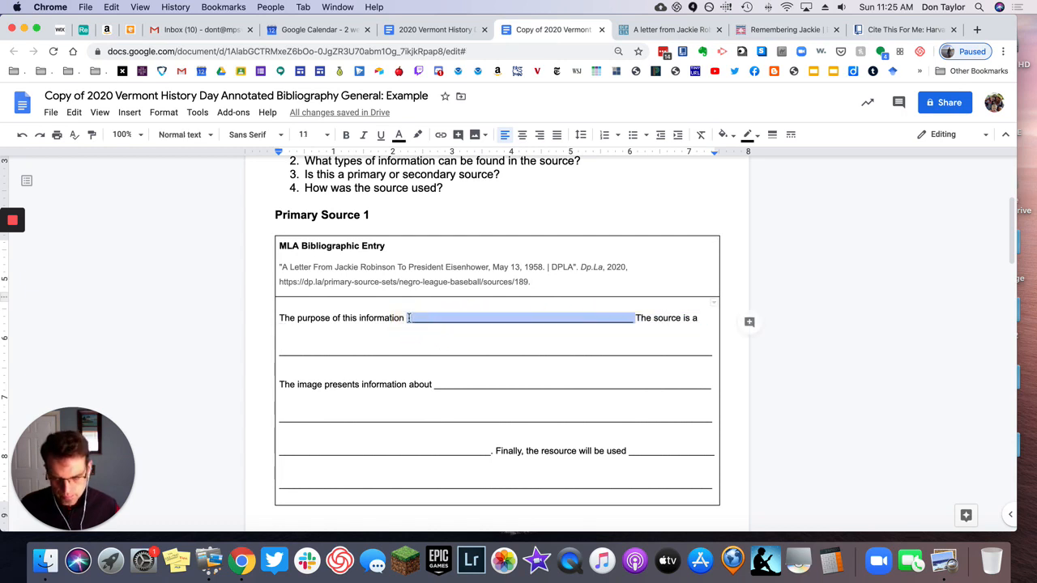
pyautogui.press('BackSpace')
pyautogui.write(', a ')
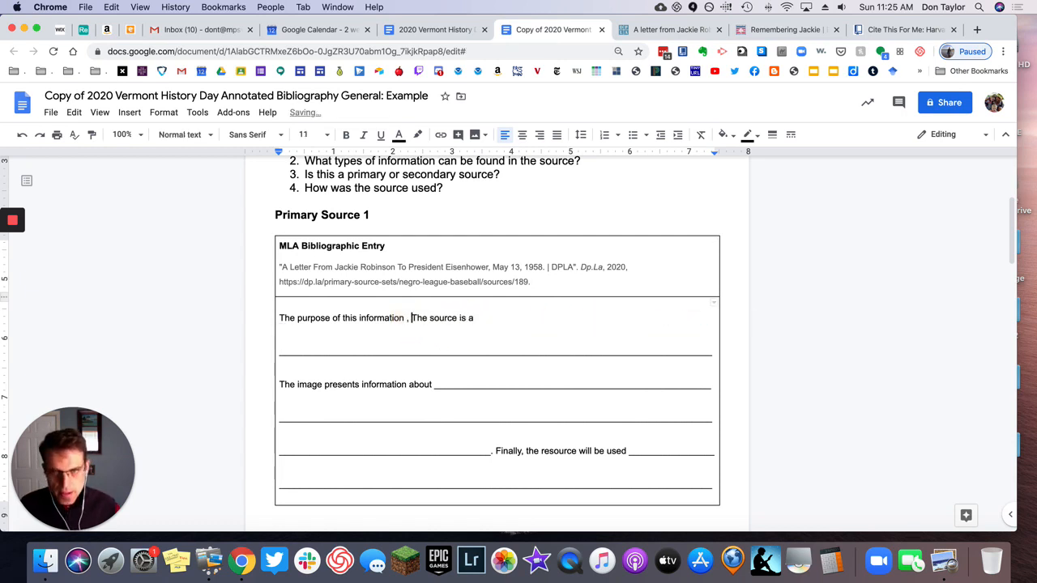
pyautogui.write('letter from Jac')
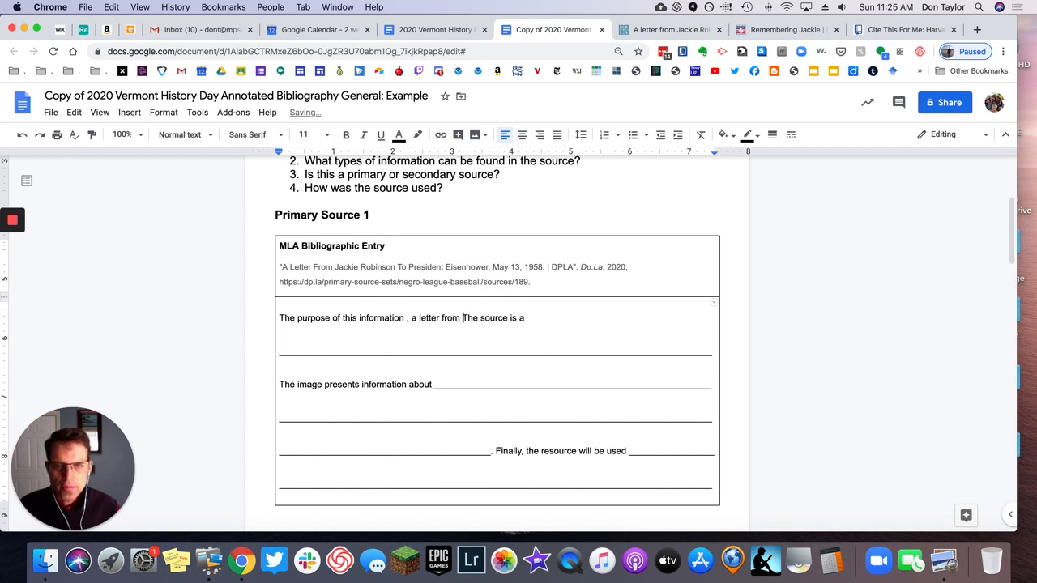
pyautogui.write('kie Rob')
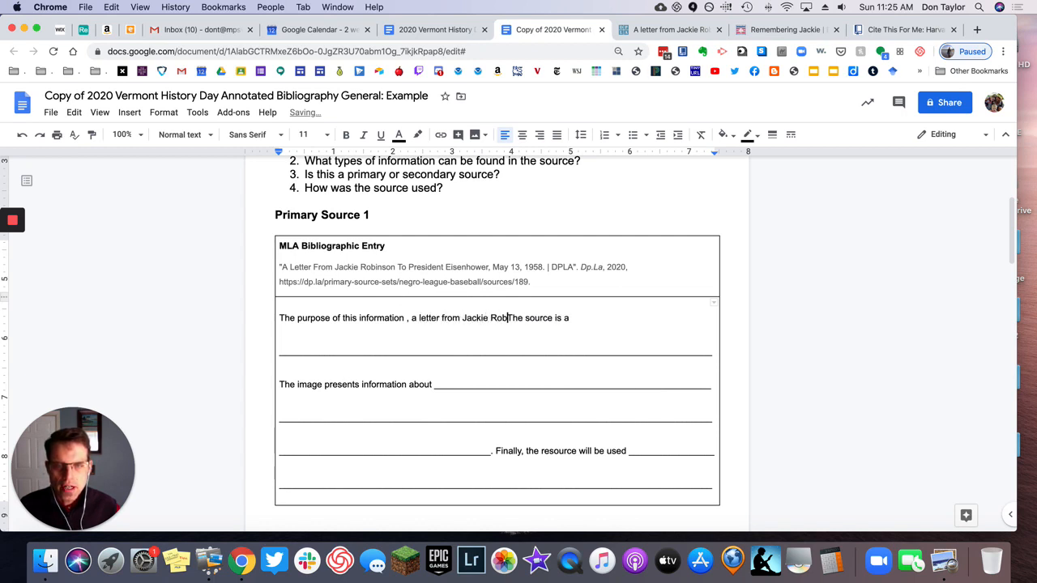
pyautogui.write('inson to')
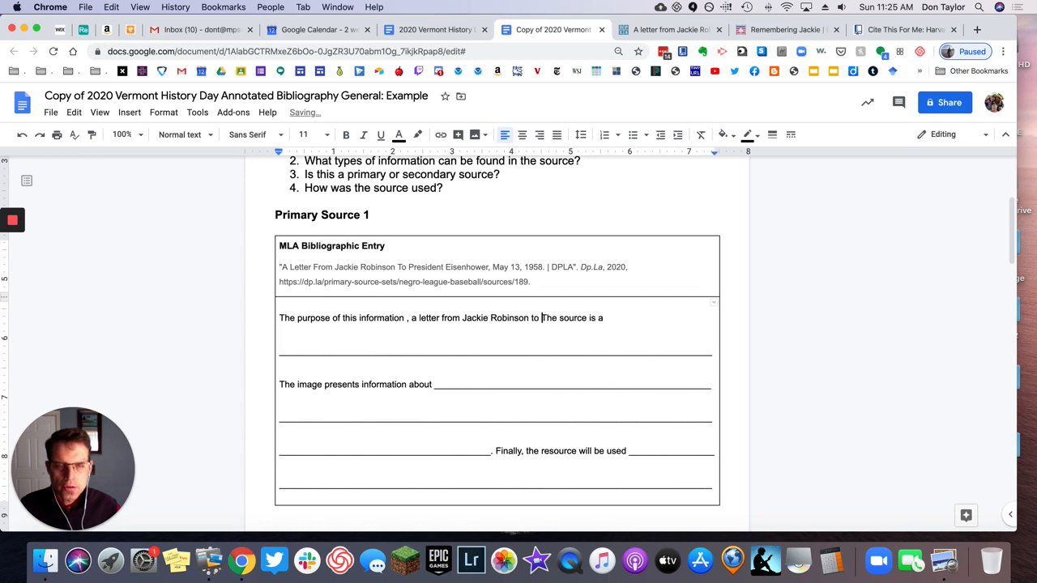
pyautogui.write(' President Eis')
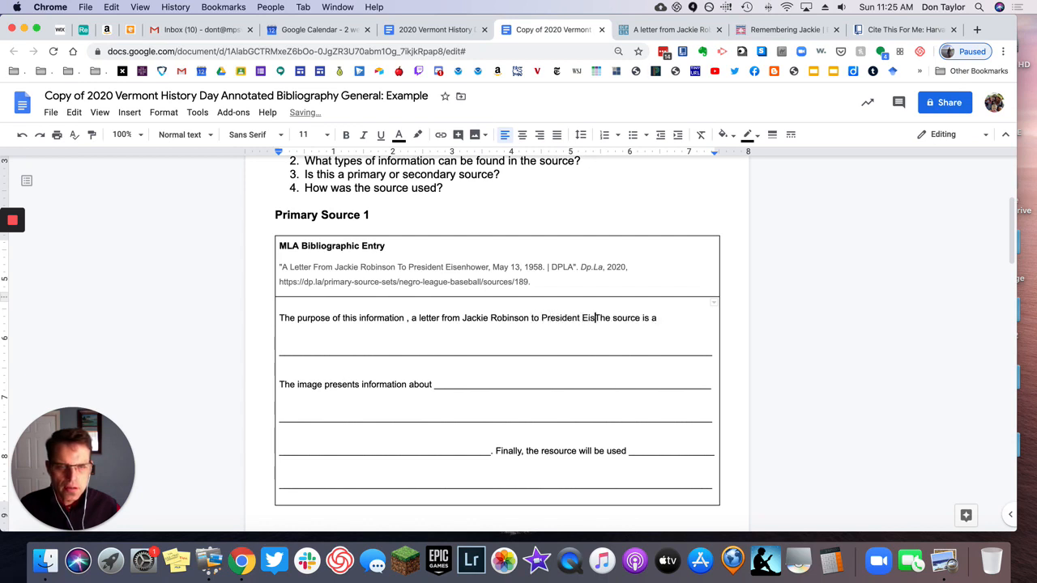
pyautogui.write('enhower, is')
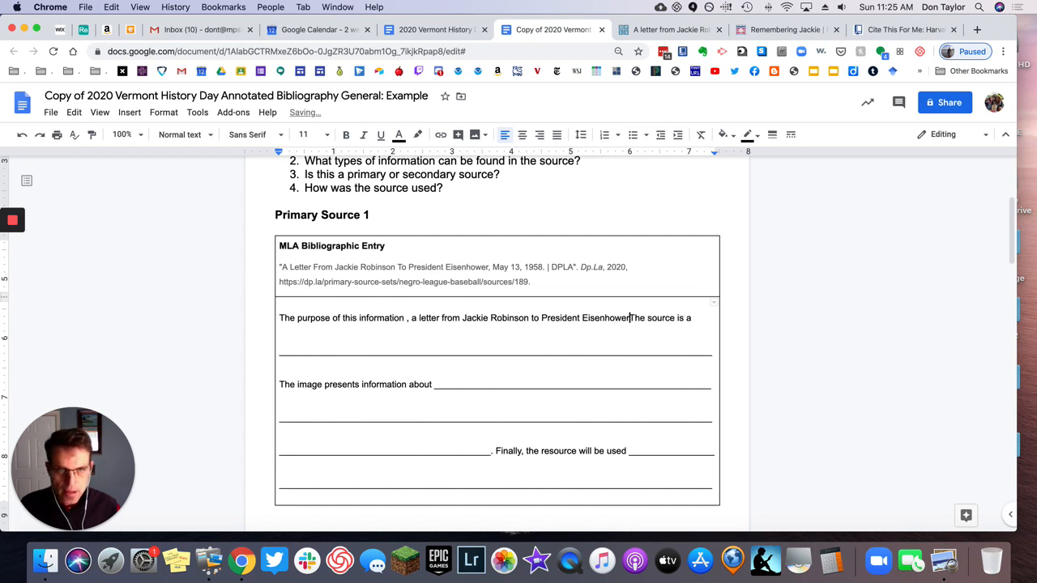
# - Finish the purpose sentence with "to demonstrate the Jackie Robinson was as much a civil rights activist as he was a baseball player."
pyautogui.write('demonstrate the')
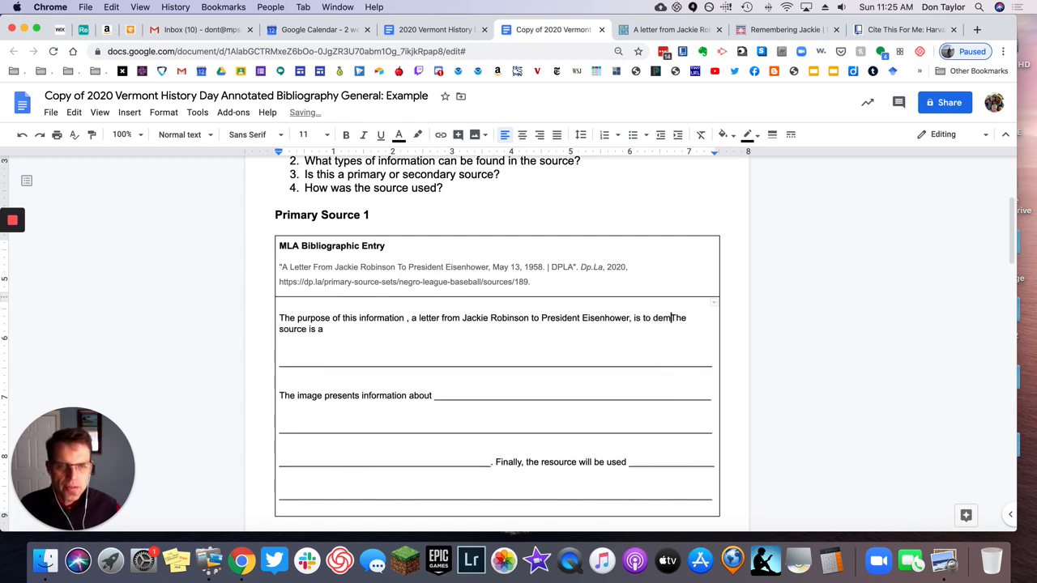
pyautogui.write(' Jackie Robi')
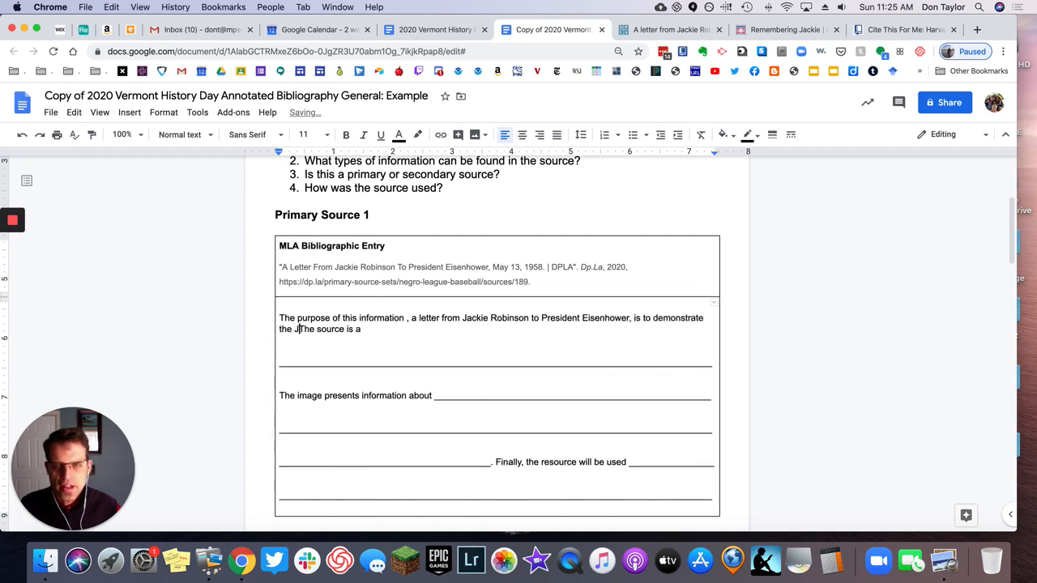
pyautogui.write('nson was a')
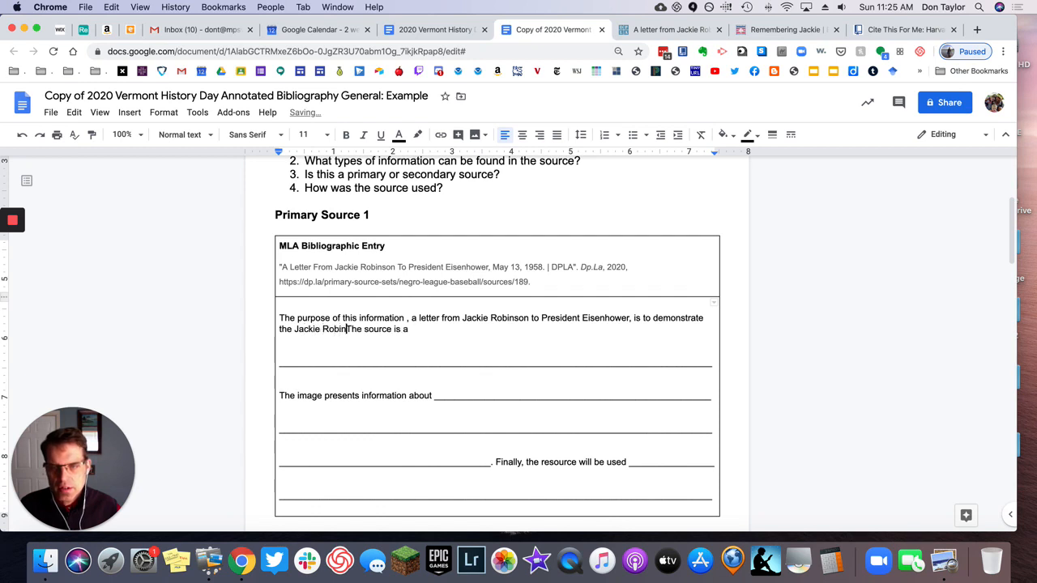
pyautogui.write('s much')
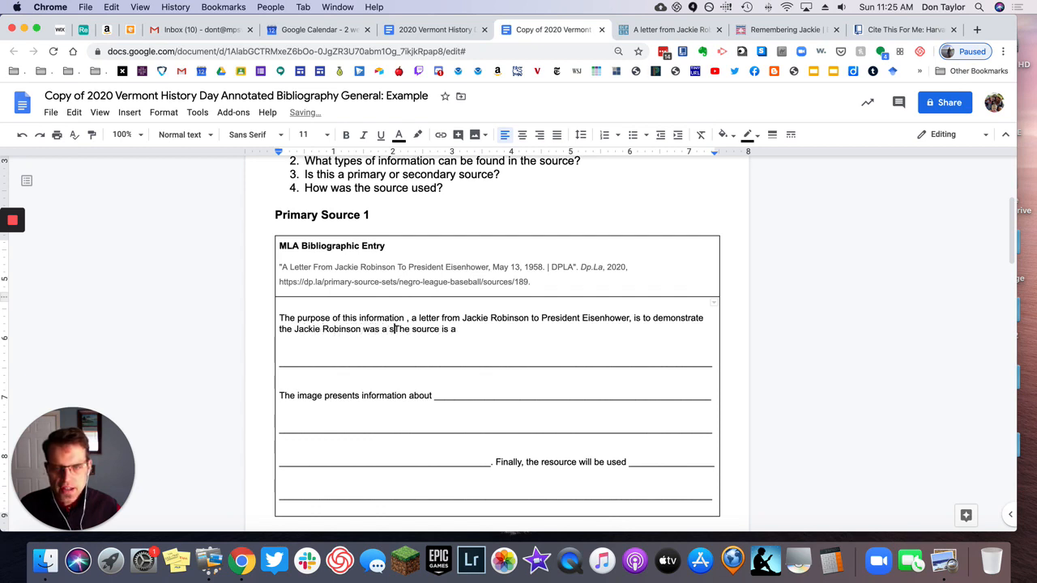
pyautogui.write(' a civil ')
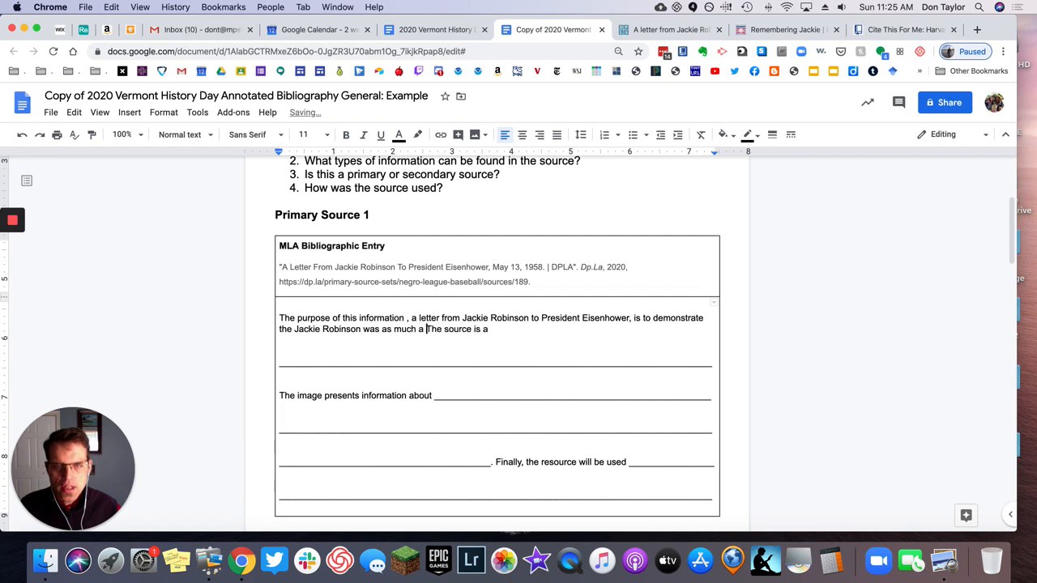
pyautogui.write('rights acitivi')
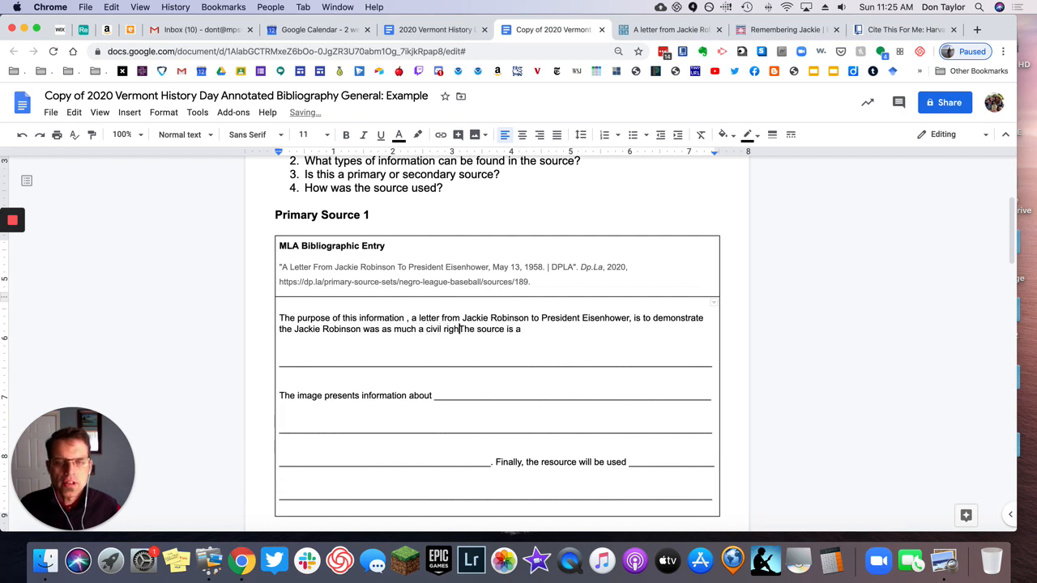
pyautogui.press('BackSpace')
pyautogui.press('BackSpace')
pyautogui.press('BackSpace')
pyautogui.press('BackSpace')
pyautogui.press('BackSpace')
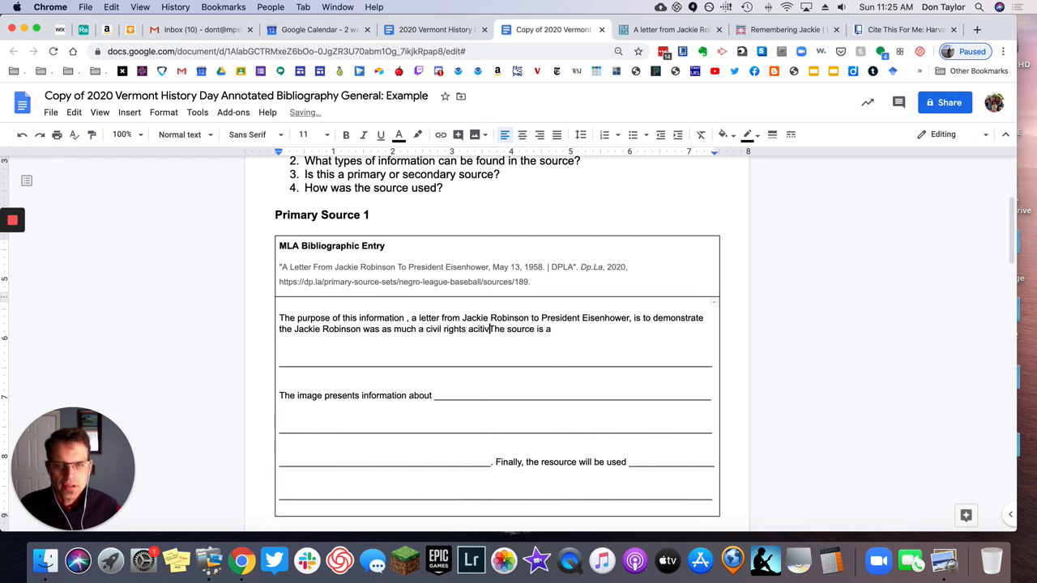
pyautogui.write('tivi')
pyautogui.write('st as he w')
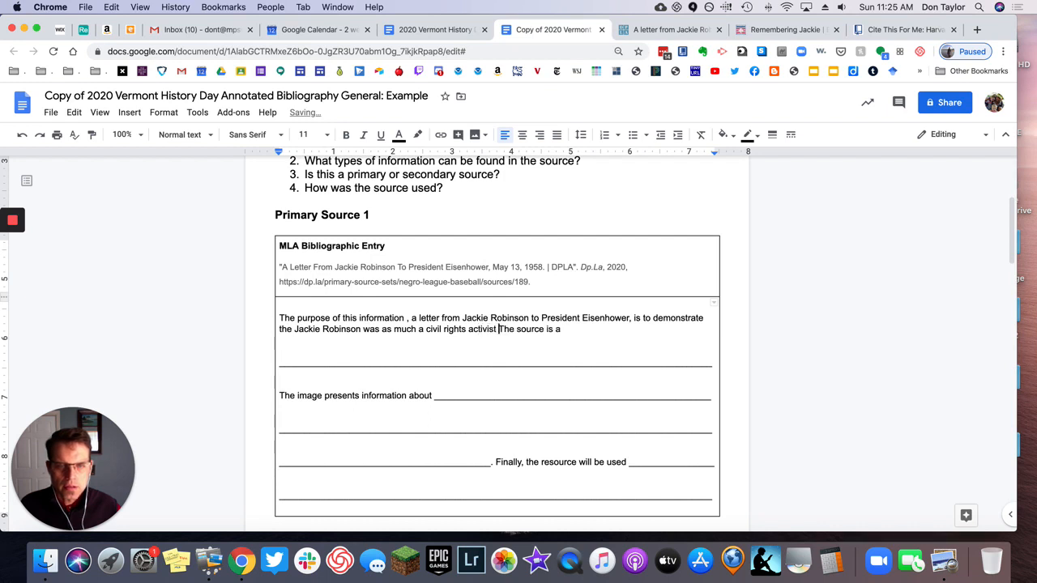
pyautogui.write('a')
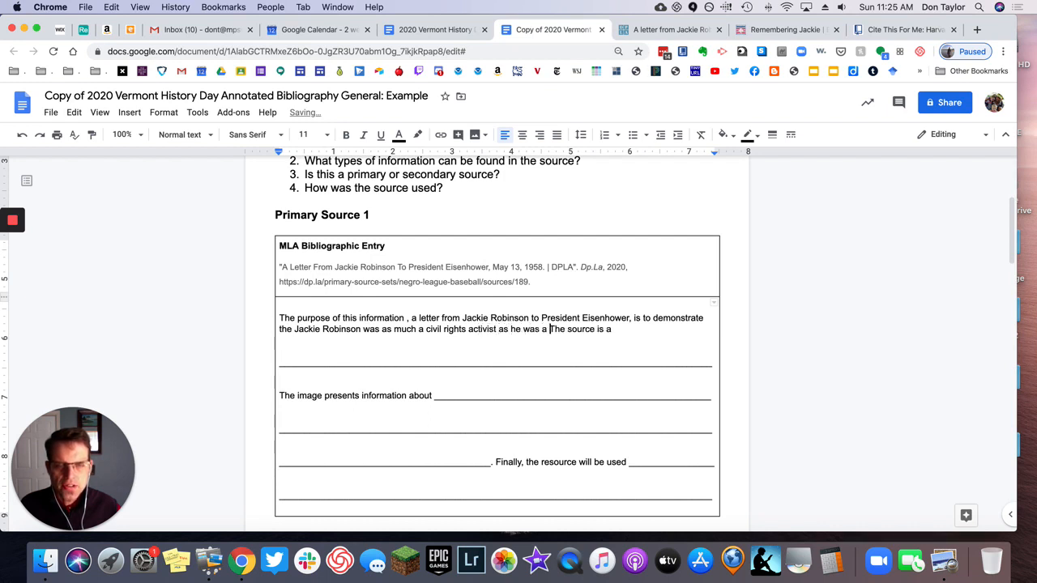
pyautogui.write('s a baseball play')
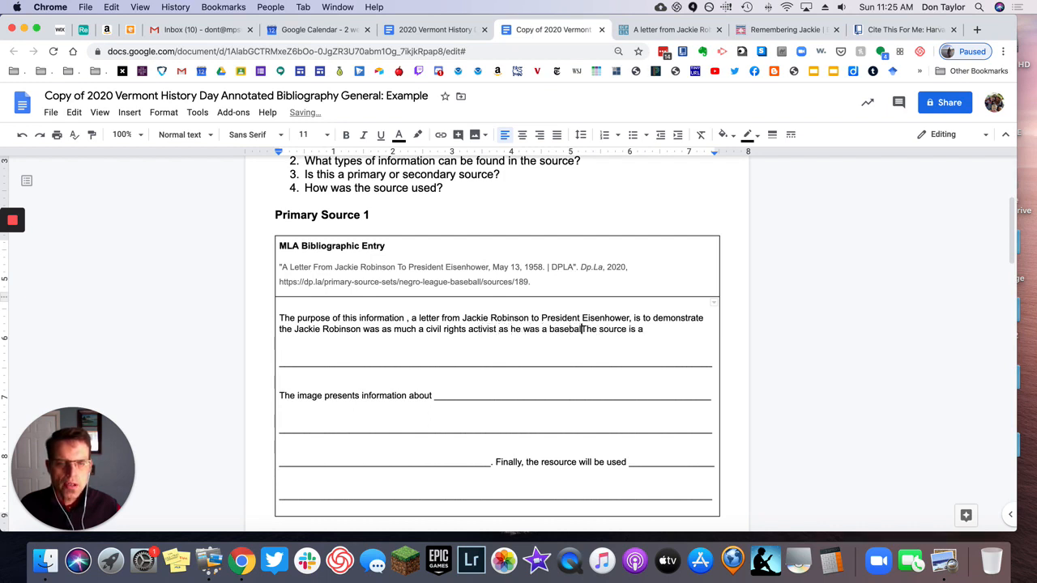
pyautogui.write('er. The s')
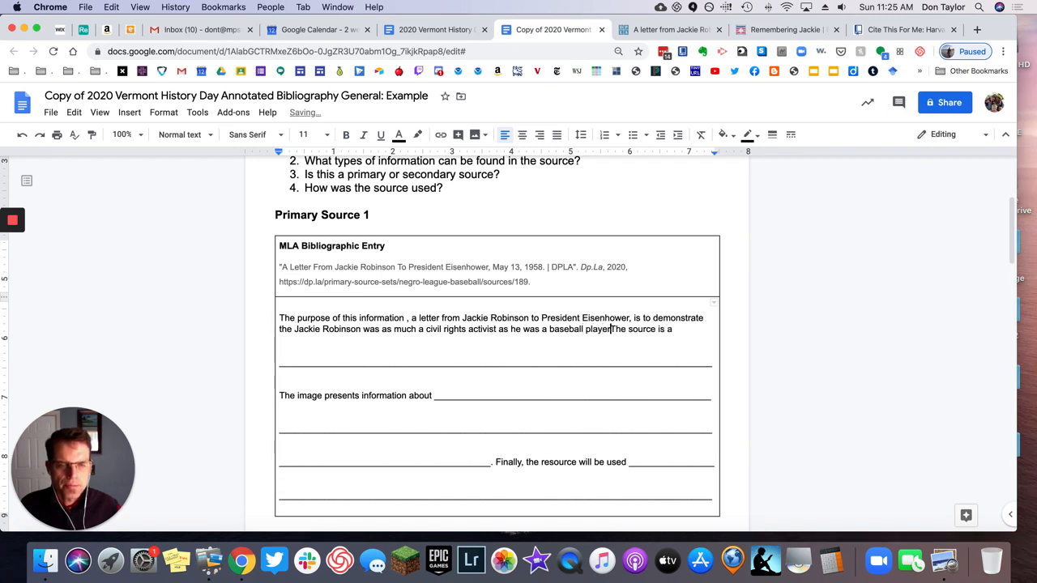
# - Begin the next annotation sentence after the purpose sentence with "The source is a letter where Robinson expresses"
pyautogui.write('ource is a')
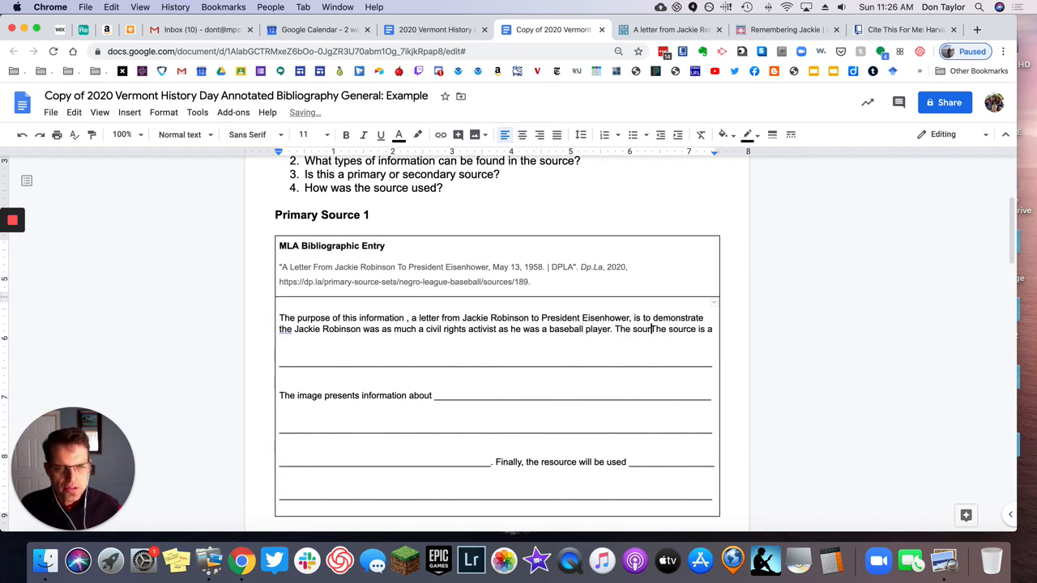
pyautogui.write(' let')
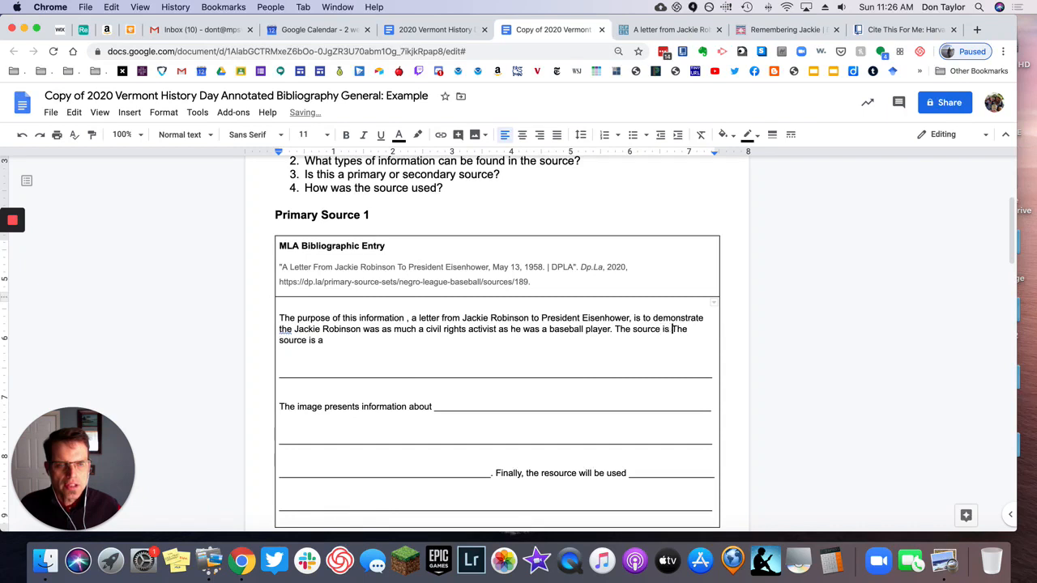
pyautogui.write('ter')
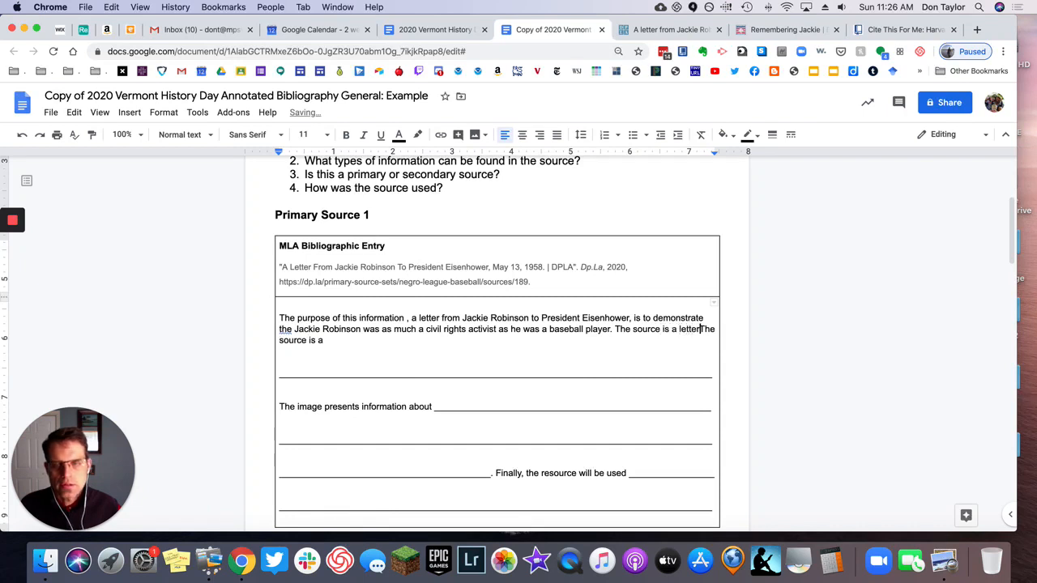
pyautogui.write(' where ')
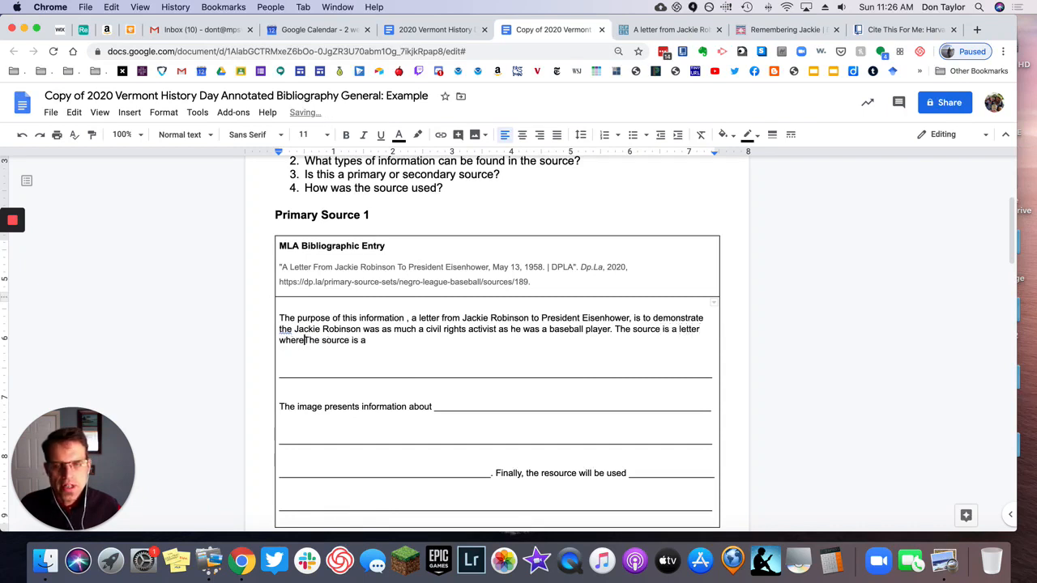
pyautogui.write('Robinson')
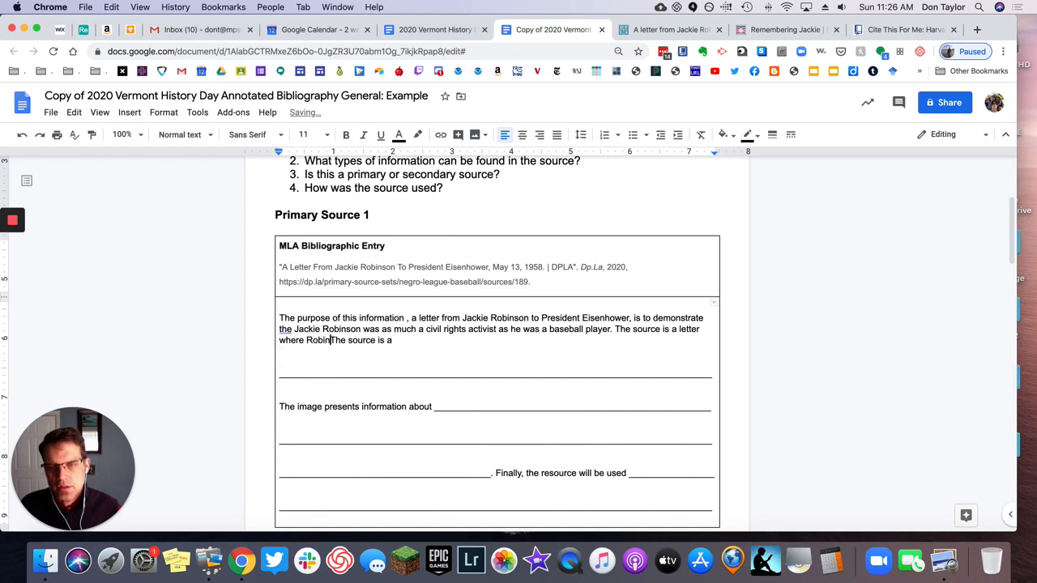
pyautogui.write(' expres')
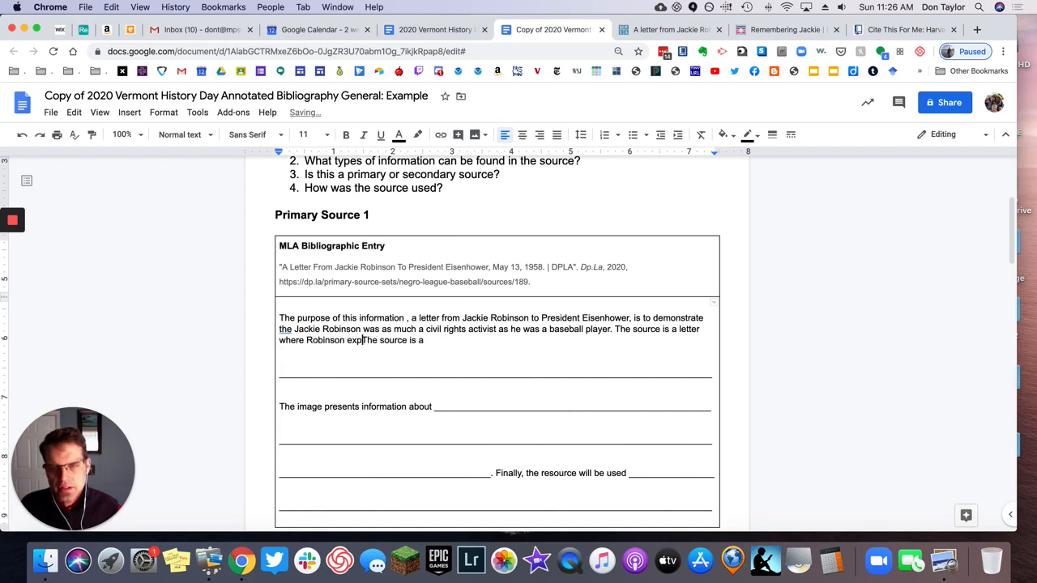
pyautogui.write('ses his ')
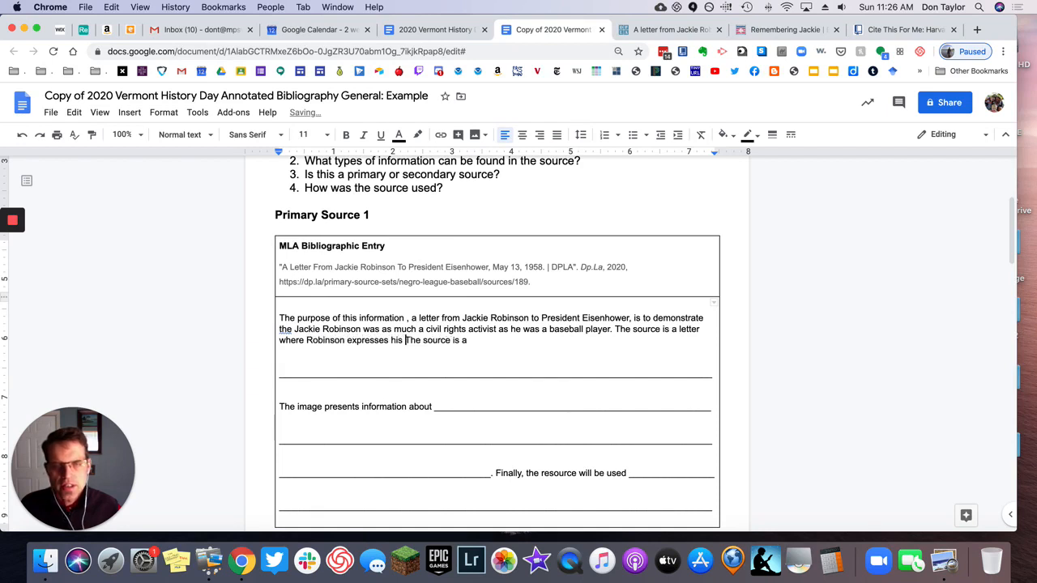
pyautogui.write('feelings')
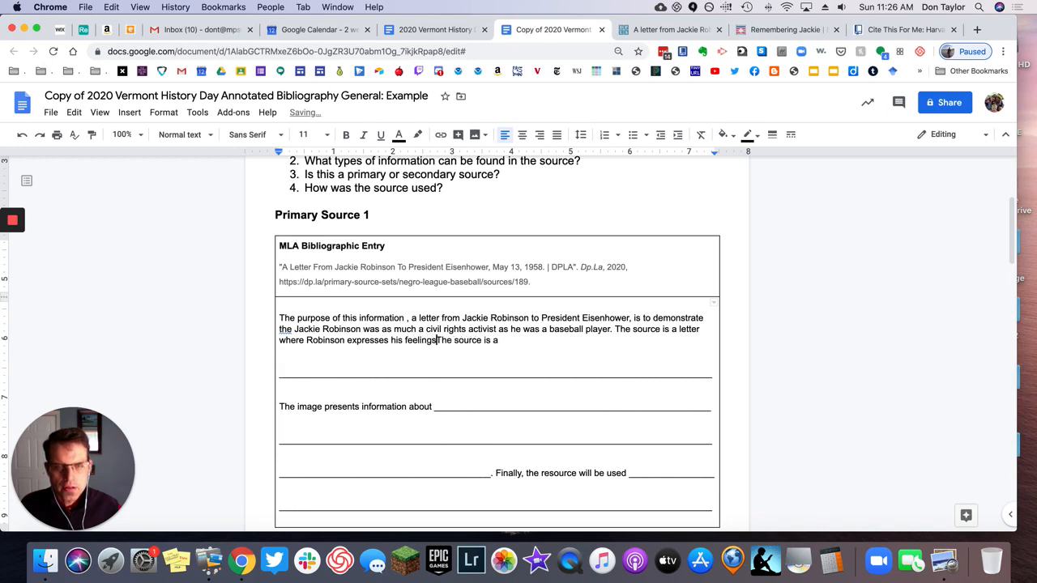
pyautogui.press('BackSpace')
pyautogui.press('BackSpace')
pyautogui.press('BackSpace')
pyautogui.press('BackSpace')
pyautogui.press('BackSpace')
pyautogui.press('BackSpace')
pyautogui.press('BackSpace')
pyautogui.press('BackSpace')
pyautogui.press('BackSpace')
pyautogui.press('BackSpace')
pyautogui.press('BackSpace')
pyautogui.press('BackSpace')
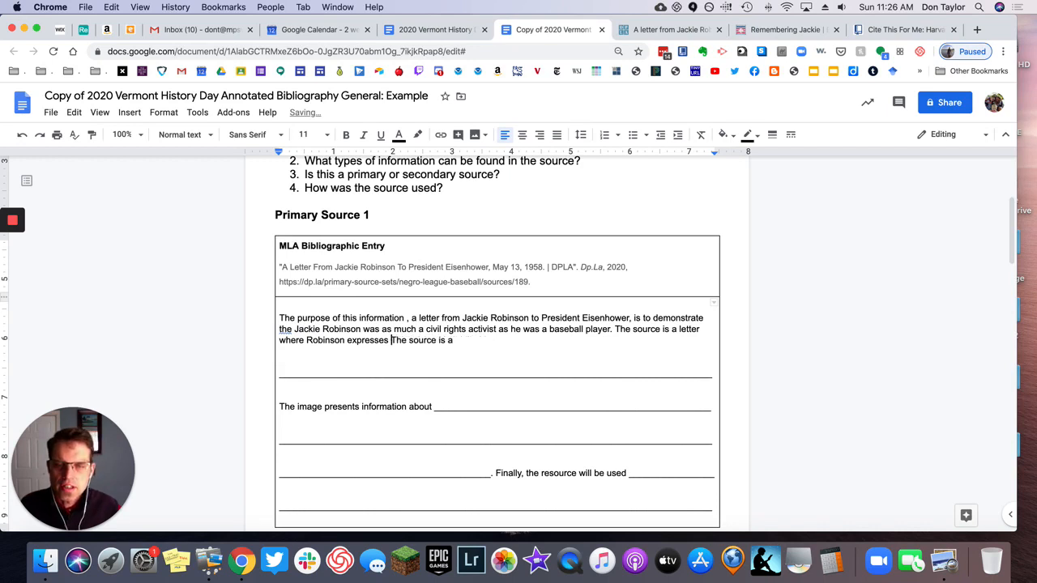
# - Continue the sentence after "where Robinson expresses" with "desire for all African-Americans"
pyautogui.write('desire for all')
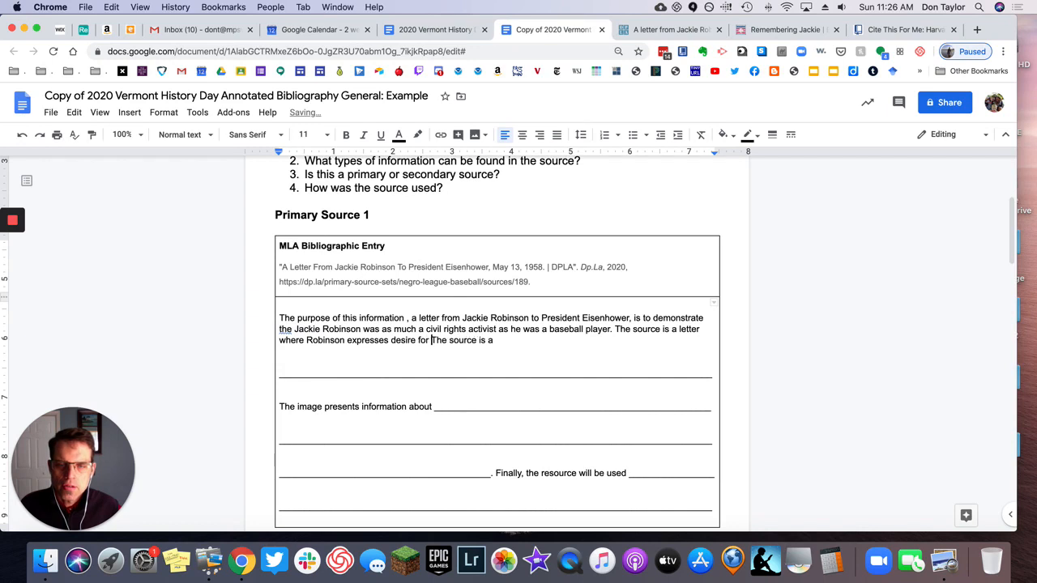
pyautogui.write(' African A')
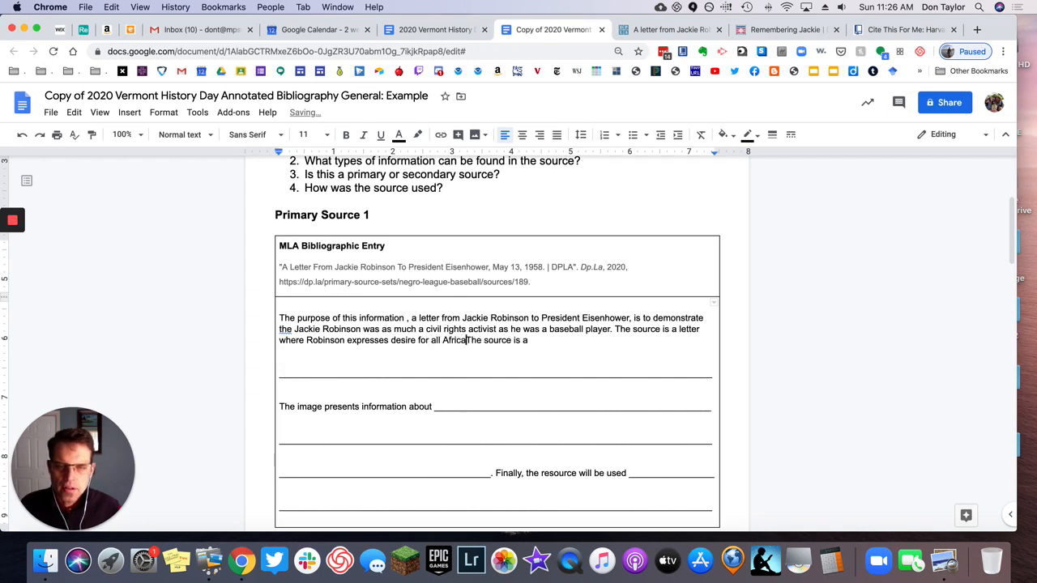
pyautogui.write('mer')
pyautogui.press('BackSpace')
pyautogui.press('BackSpace')
pyautogui.press('BackSpace')
pyautogui.press('BackSpace')
pyautogui.press('BackSpace')
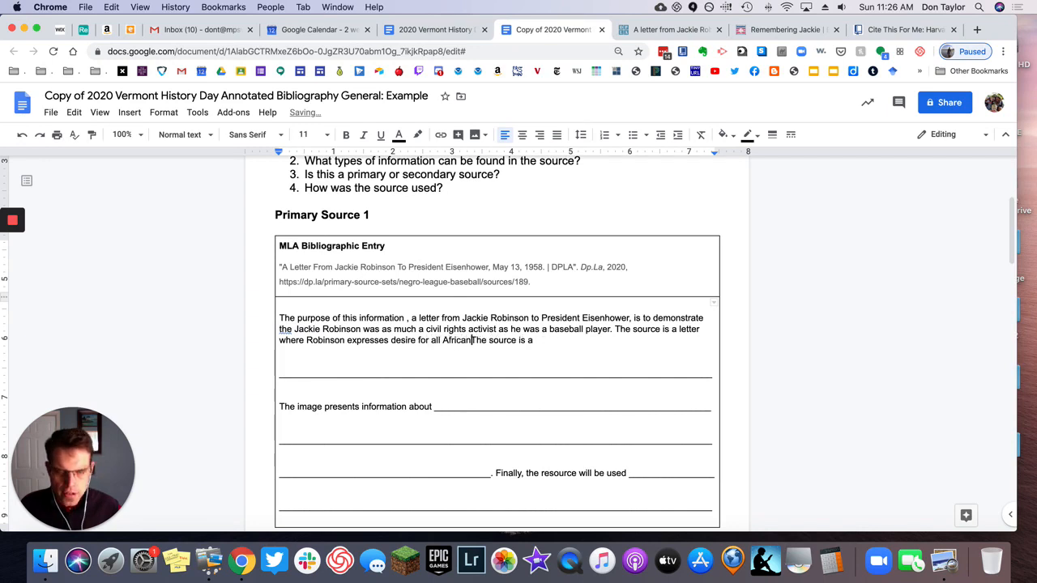
pyautogui.write('-AMmer')
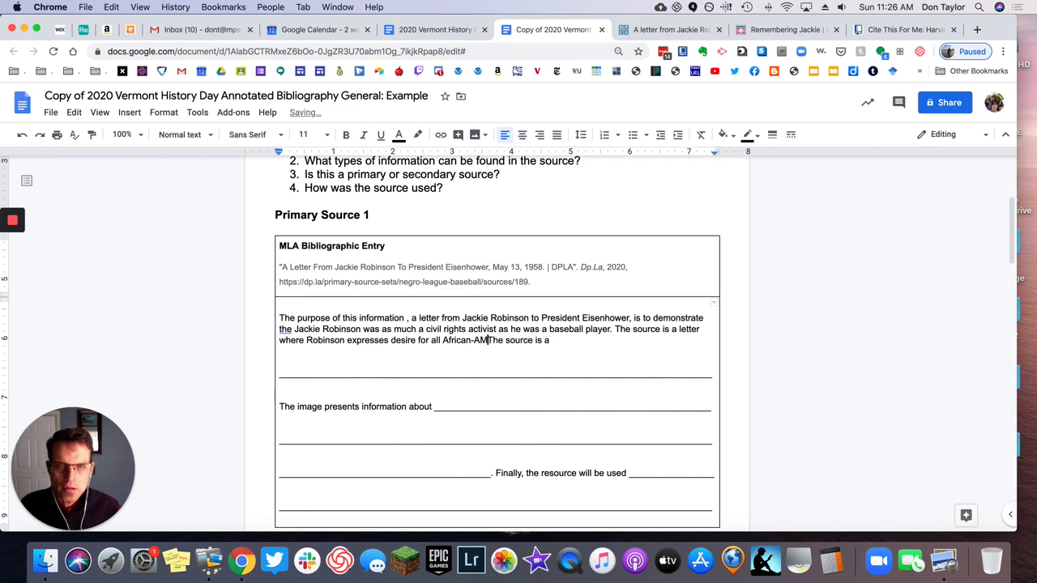
pyautogui.press('BackSpace')
pyautogui.press('BackSpace')
pyautogui.press('BackSpace')
pyautogui.press('BackSpace')
pyautogui.write('mericans t')
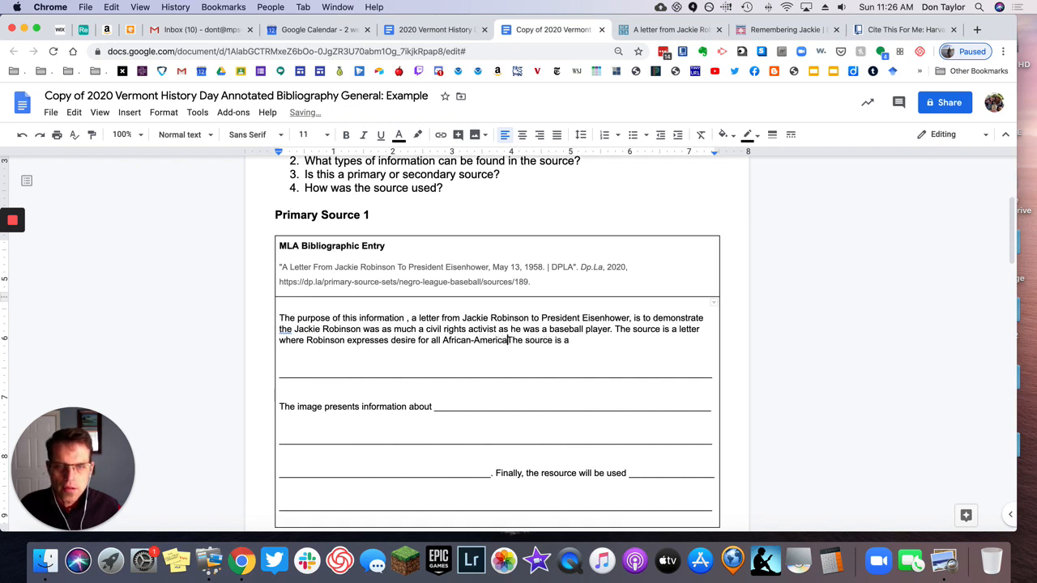
# - Finish the sentence about Robinson's desire with "to have the same rights as all citizens."
pyautogui.write('o have t')
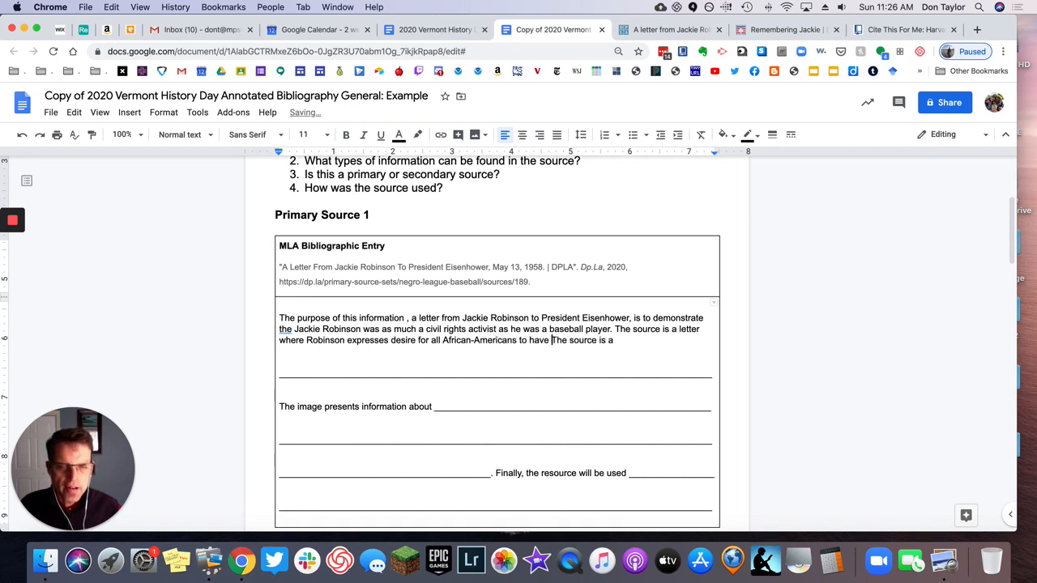
pyautogui.write('he same rights')
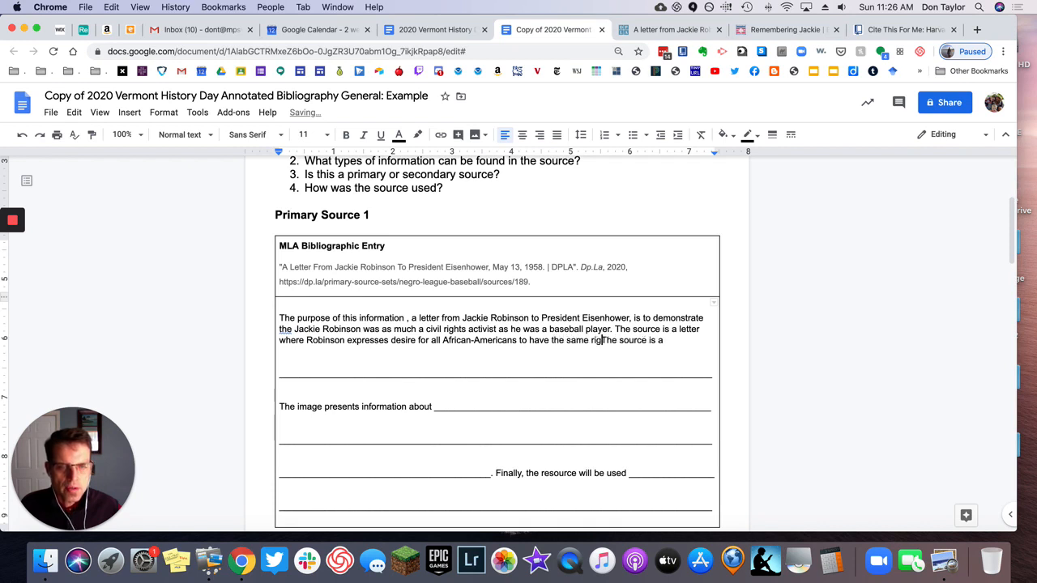
pyautogui.write(' as all si')
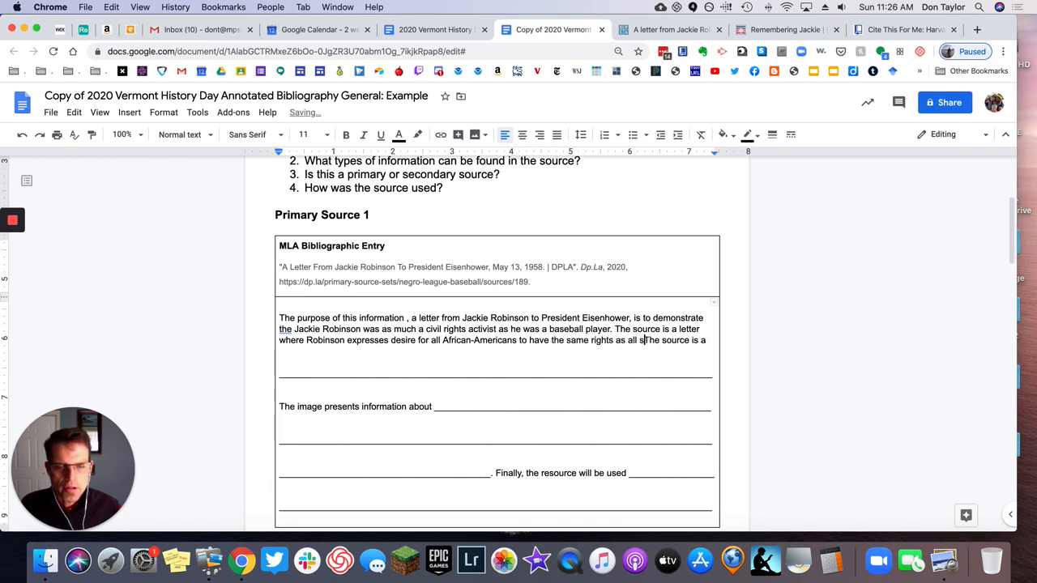
pyautogui.press('BackSpace')
pyautogui.press('BackSpace')
pyautogui.write('citi')
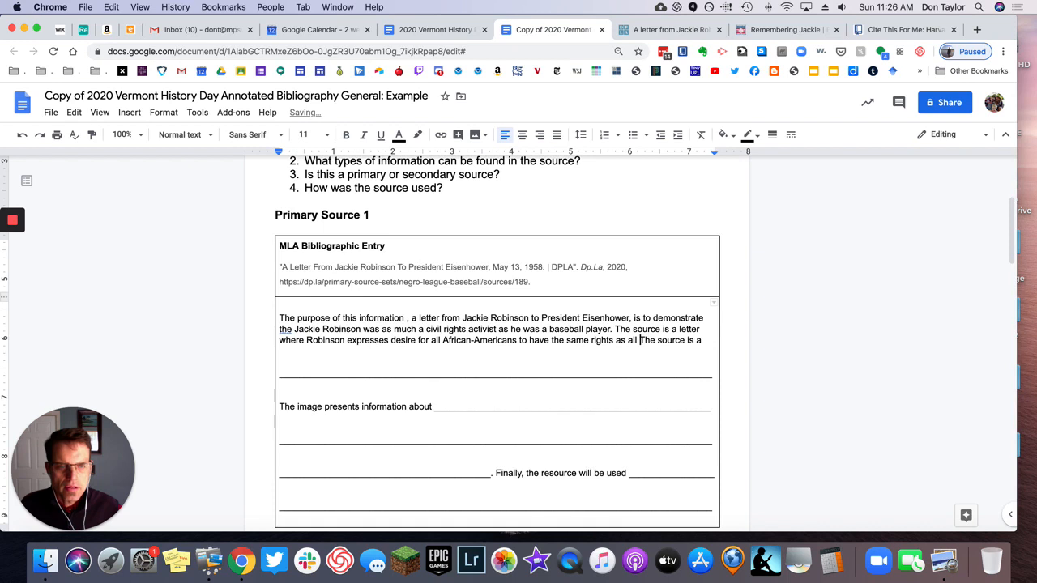
pyautogui.write('zens')
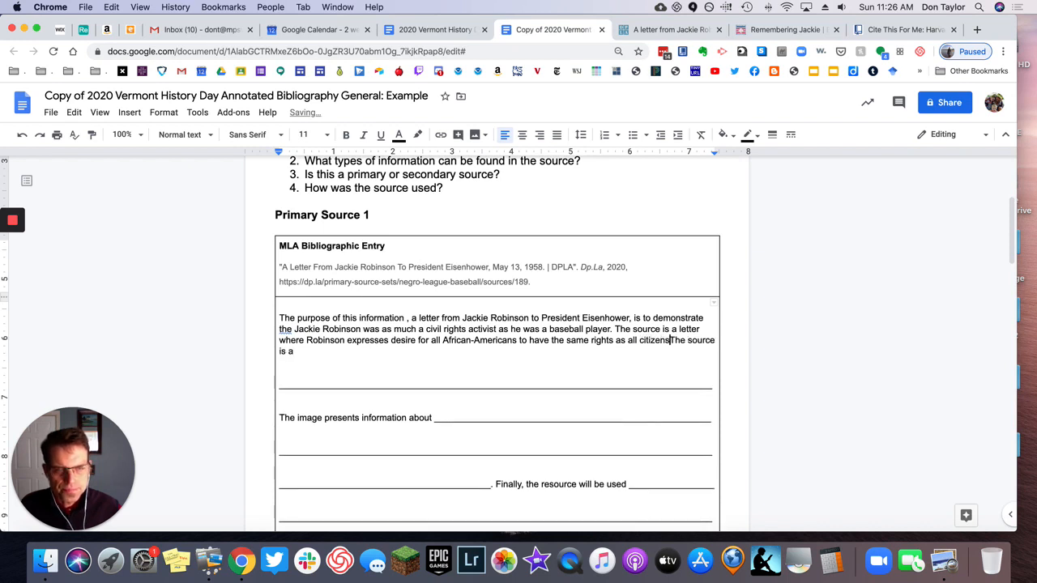
pyautogui.write('.')
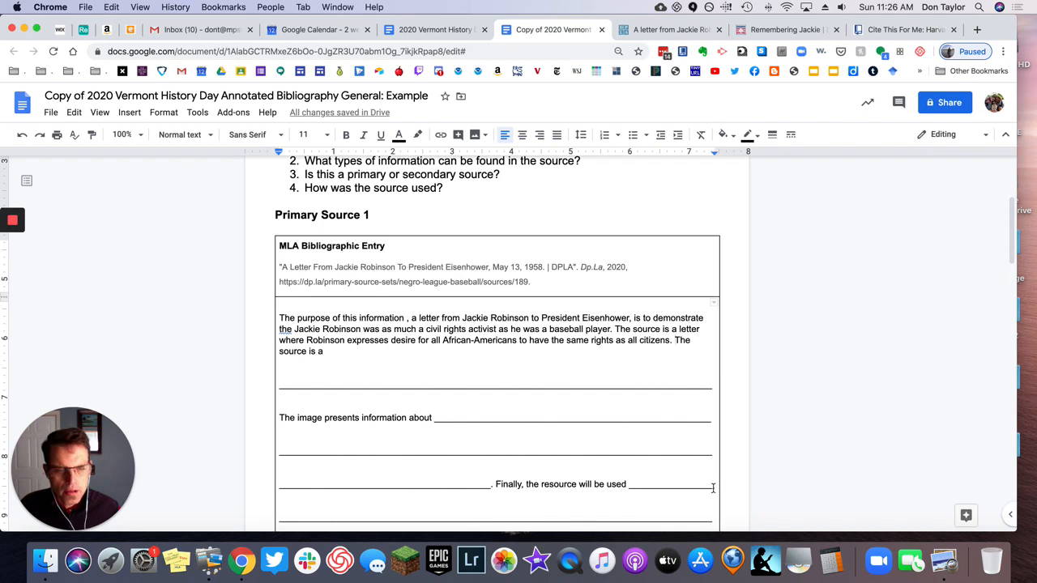
# - Delete the template prompts "The image presents information about" and "Finally, the resource will be used" with their blanks below the annotation text
pyautogui.moveTo(713, 488); pyautogui.dragTo(278, 377)
pyautogui.press('BackSpace')
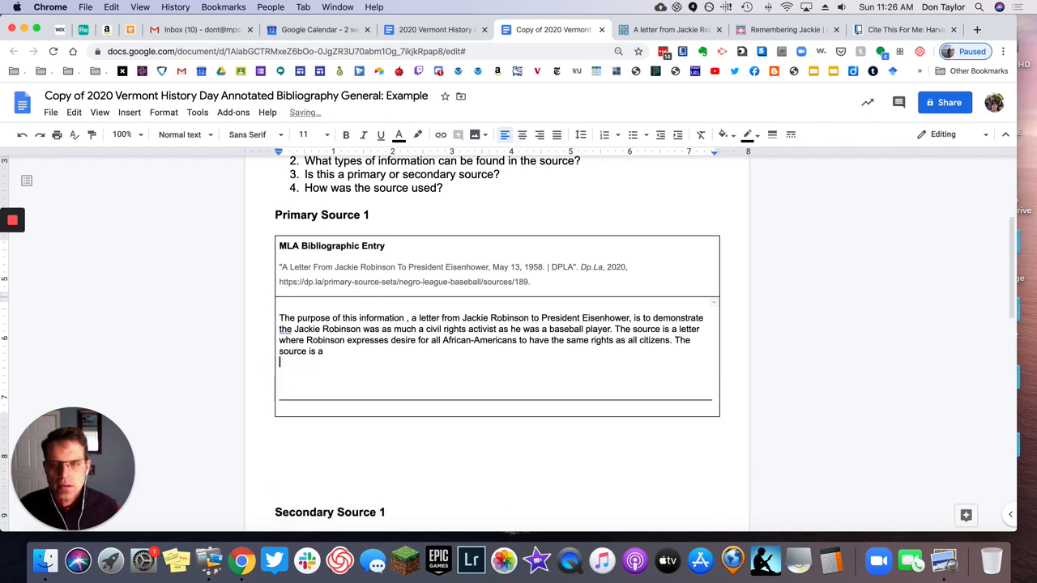
pyautogui.press('BackSpace')
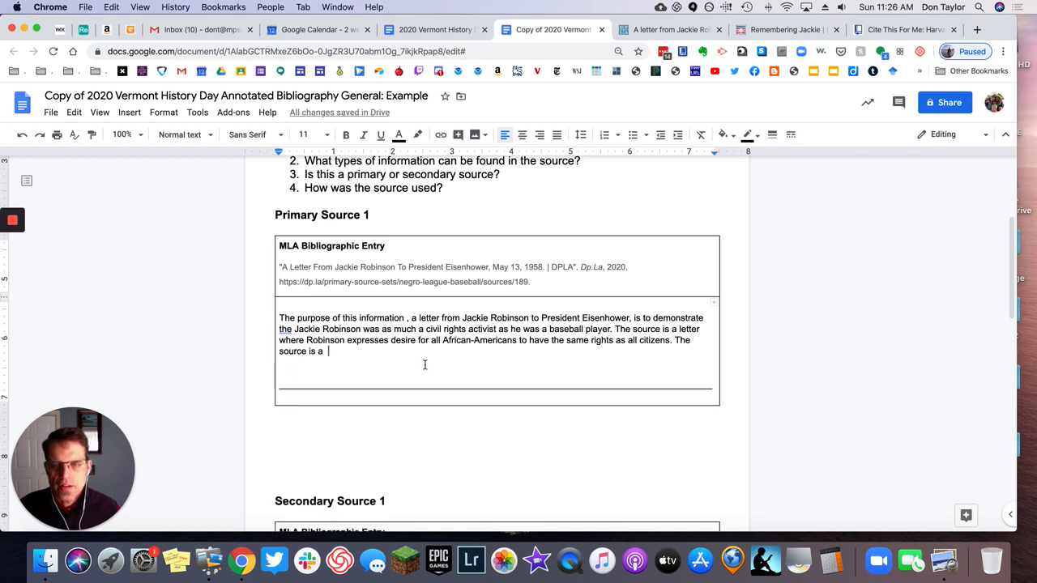
# - Check the date on the letter's source page and complete the sentence as "The source is a letter written in 1958."
pyautogui.write('a')
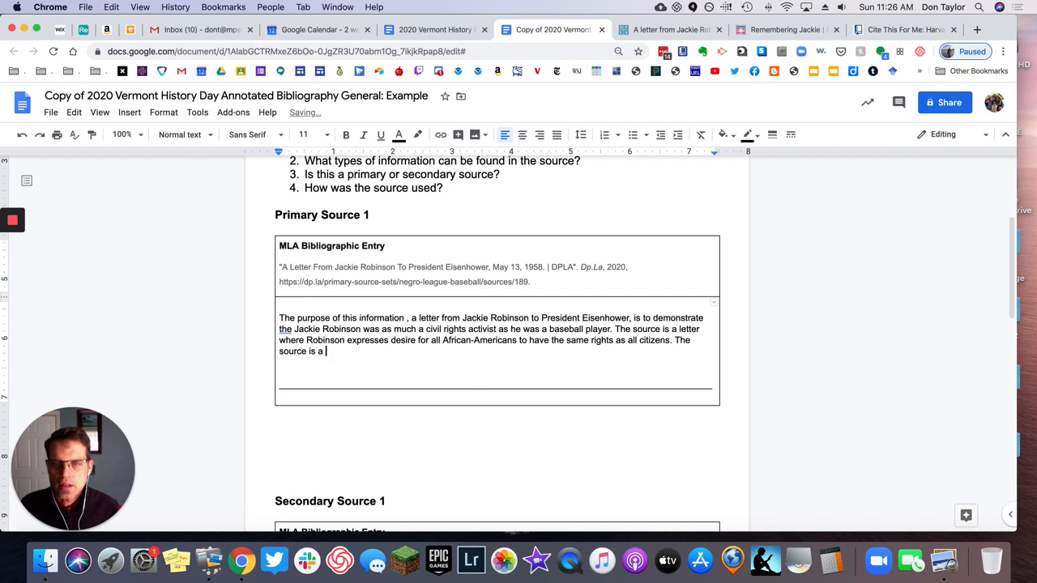
pyautogui.write(' letter written')
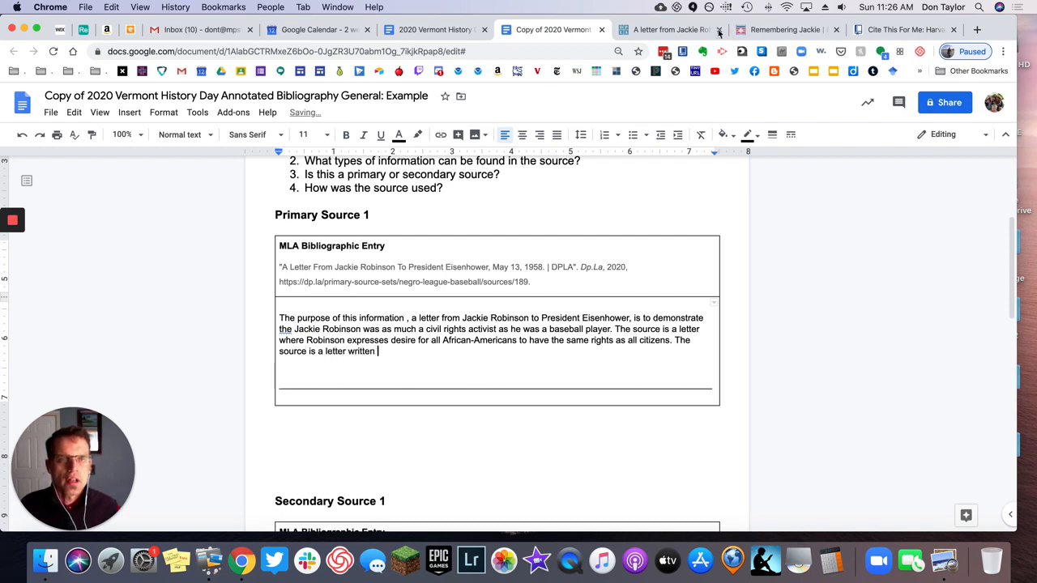
pyautogui.click(688, 30)
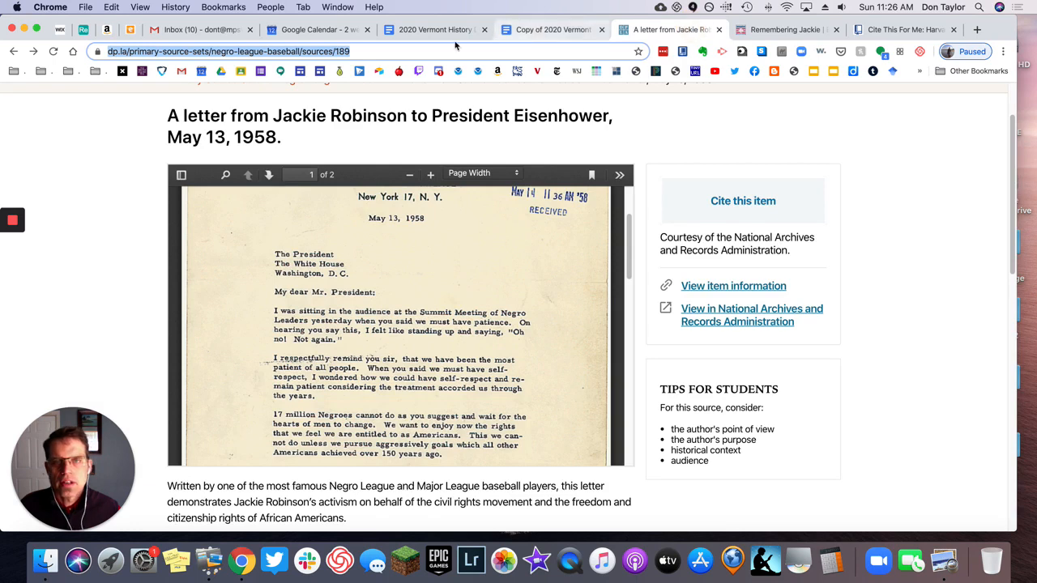
pyautogui.click(528, 32)
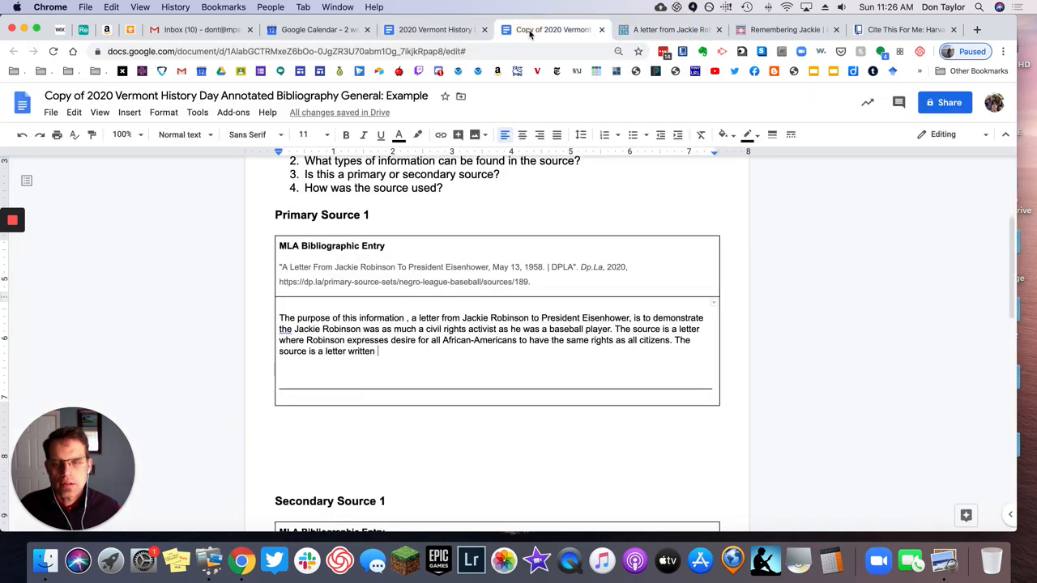
pyautogui.write('in 1958.')
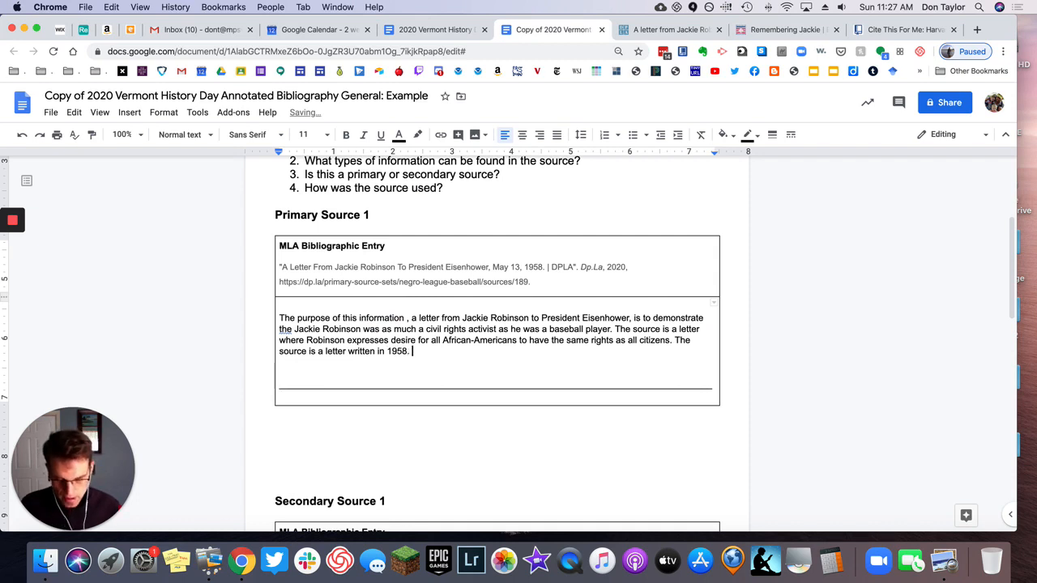
# - Add "This source will be utilized to support the idea that Robinson broke barriers both in baseball and in civil rights."
pyautogui.write('This')
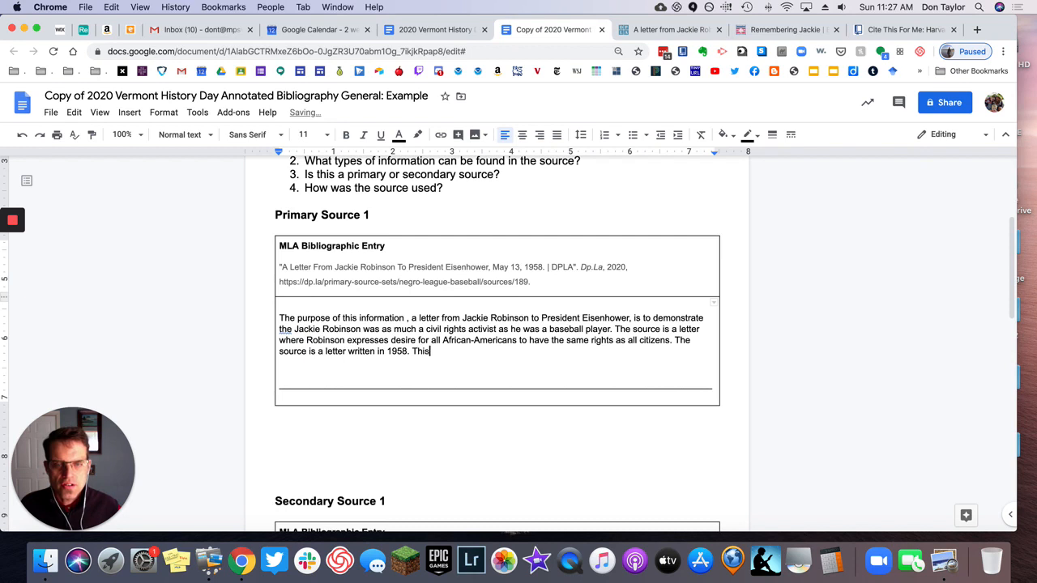
pyautogui.write(' sou')
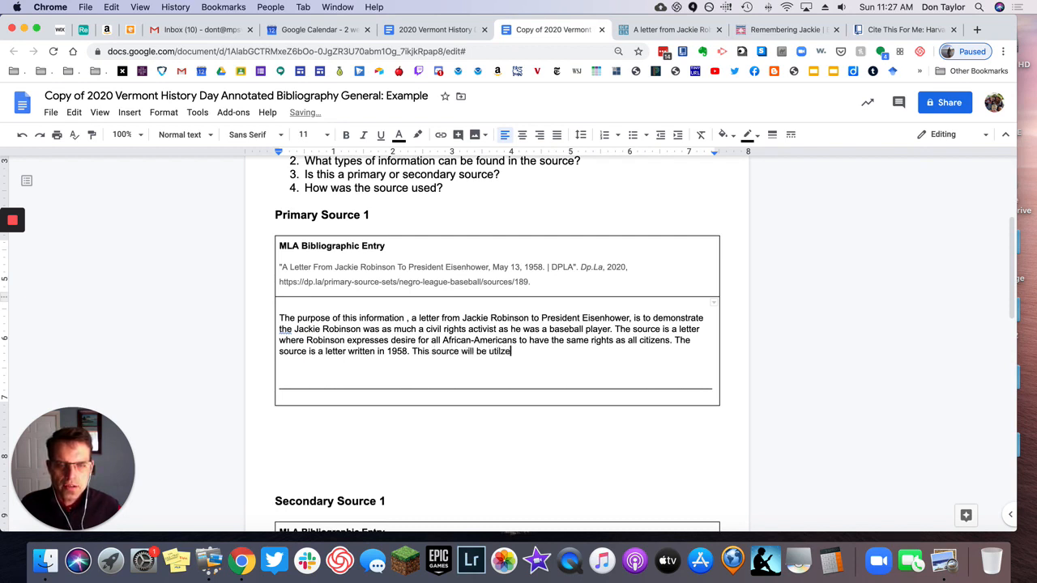
pyautogui.write('rce will be utilized to support t')
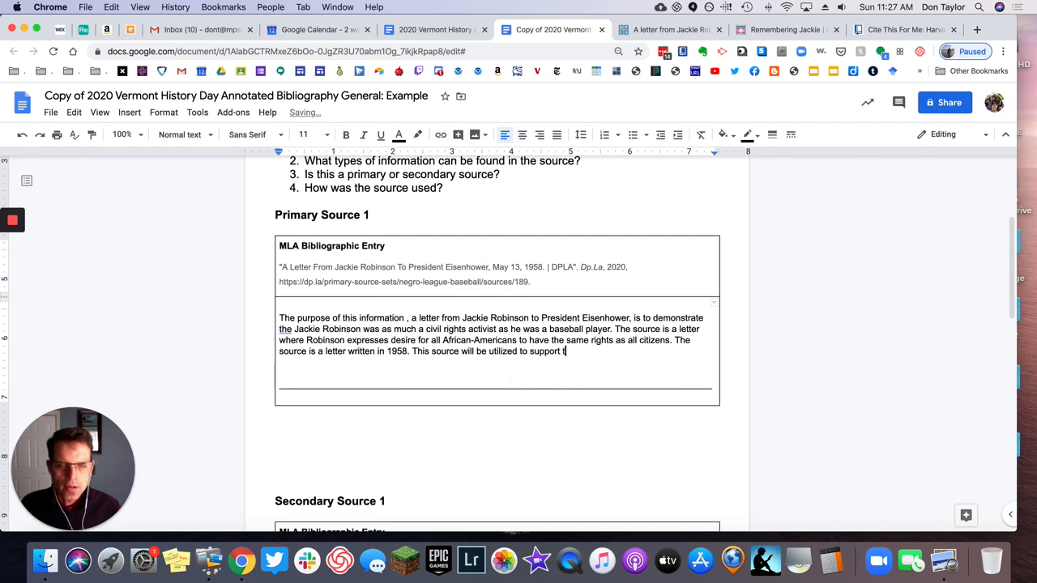
pyautogui.write('he idea that ')
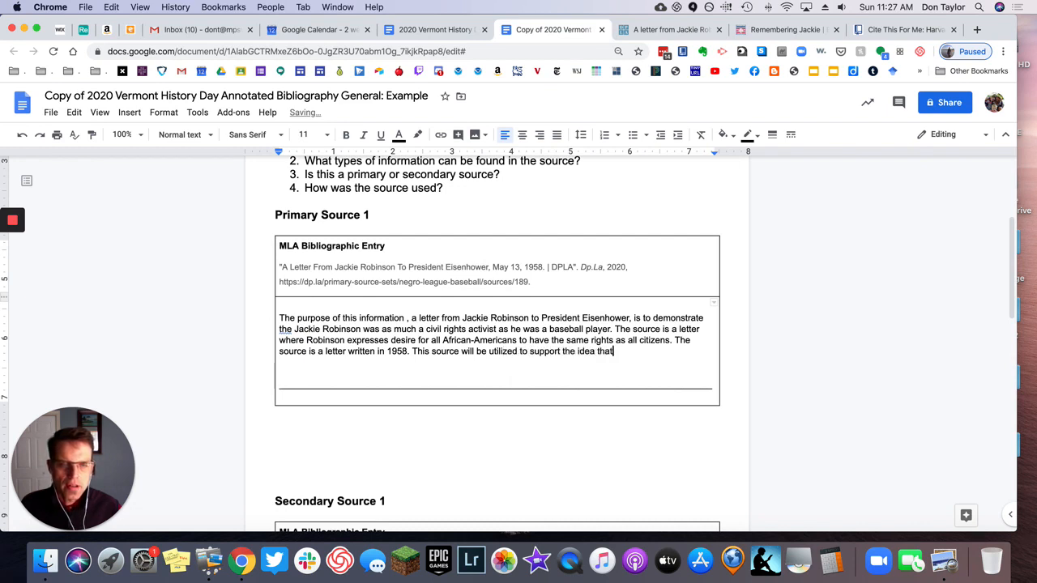
pyautogui.write('Robinson broke ba')
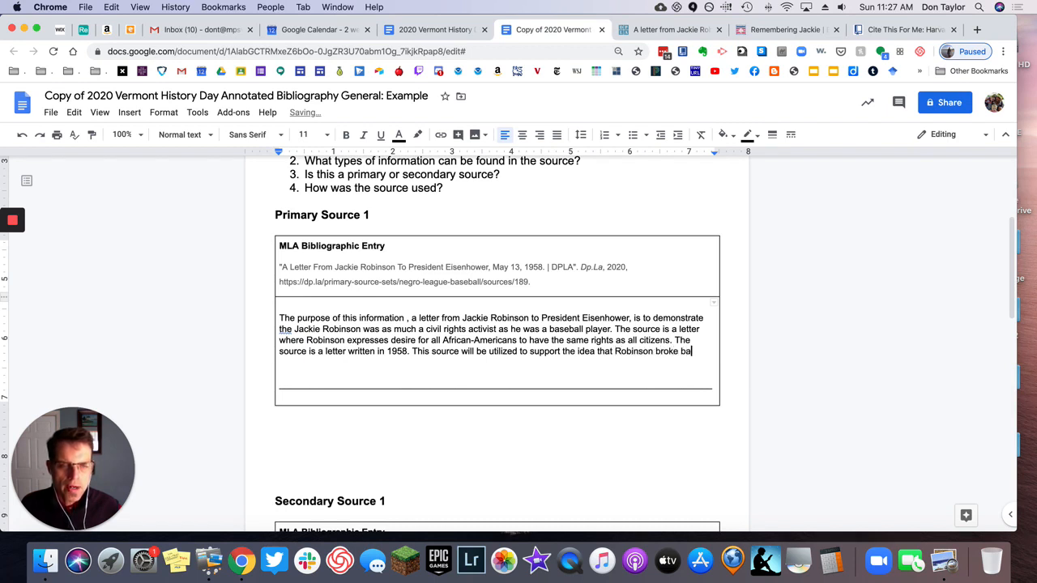
pyautogui.write('rriers both in baseball and in civil rights.')
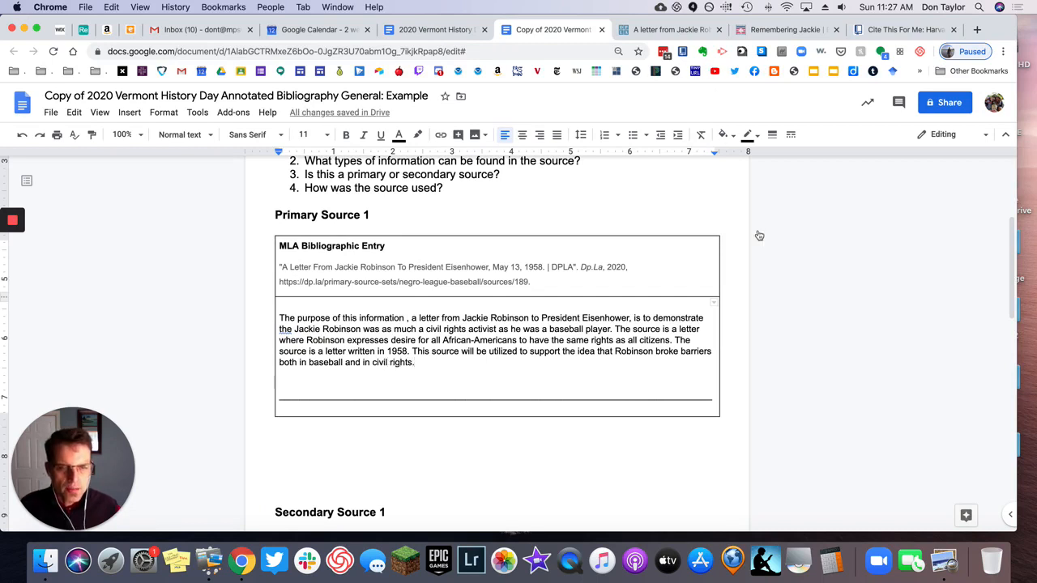
# - Delete the leftover blank line below the annotation and set the annotation paragraph to double line spacing
pyautogui.moveTo(711, 397); pyautogui.dragTo(282, 375)
pyautogui.press('BackSpace')
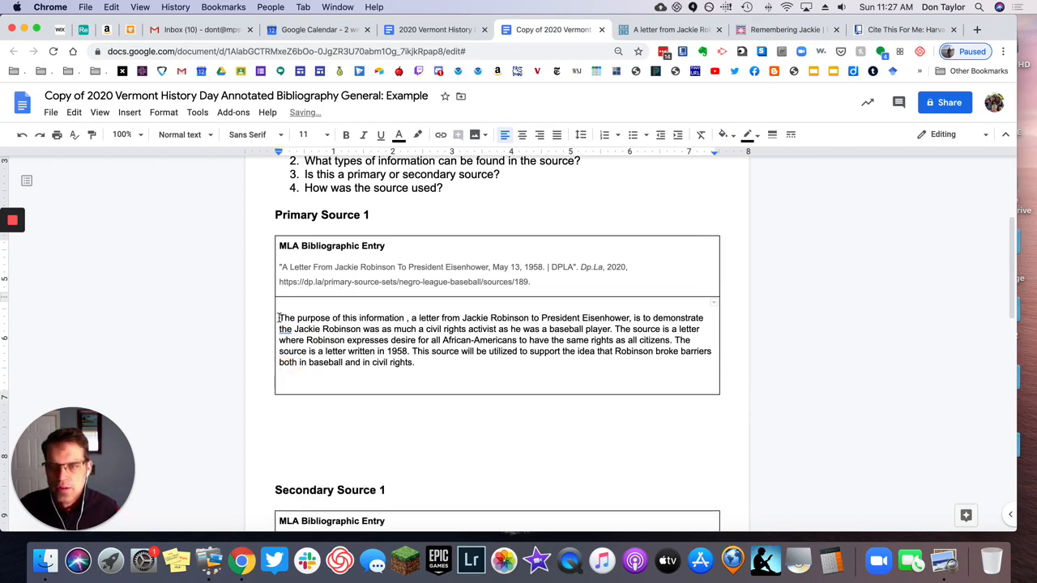
pyautogui.moveTo(279, 318); pyautogui.dragTo(421, 366)
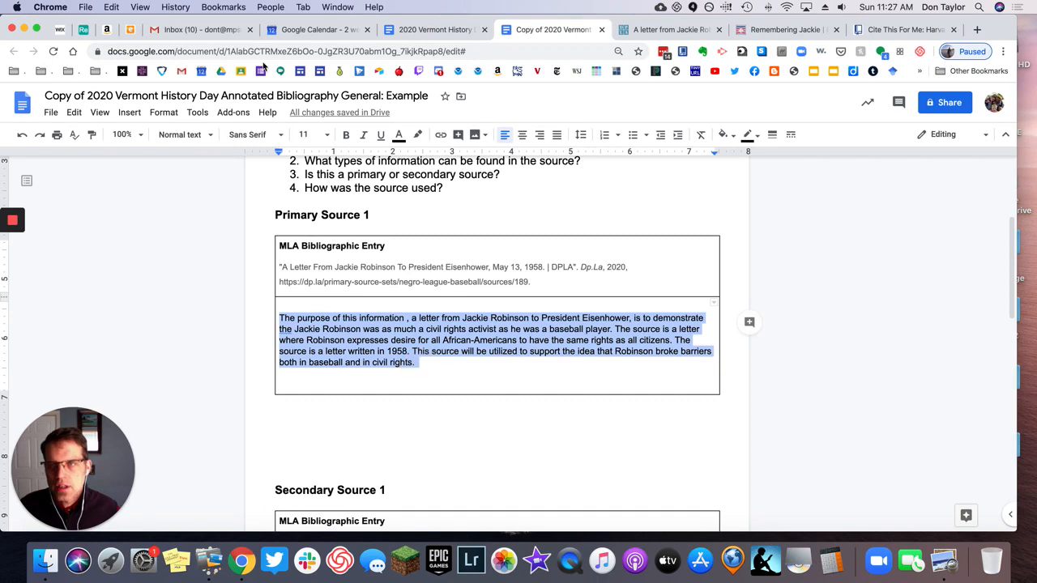
pyautogui.click(155, 115)
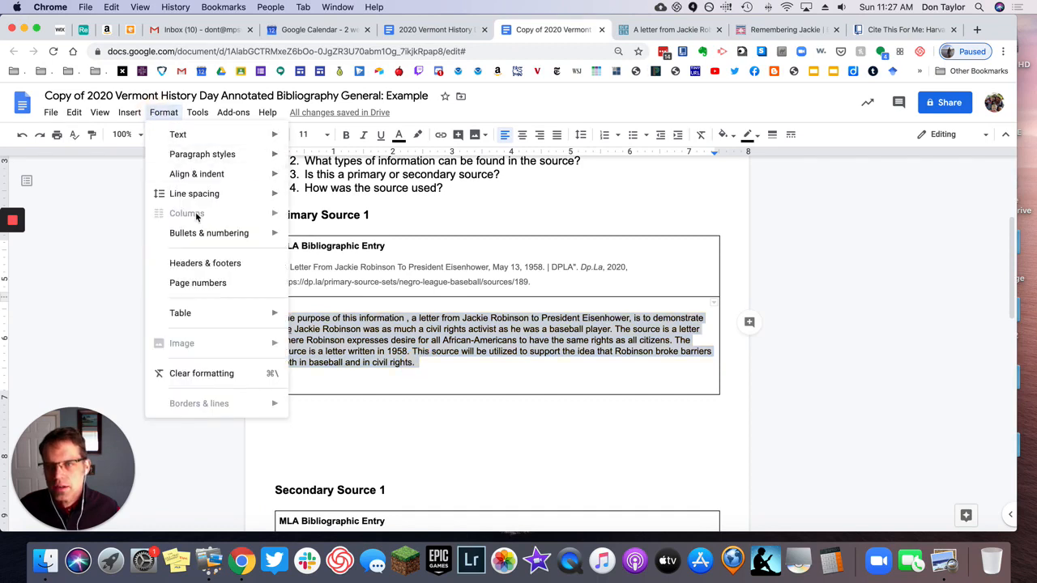
pyautogui.moveTo(200, 203)
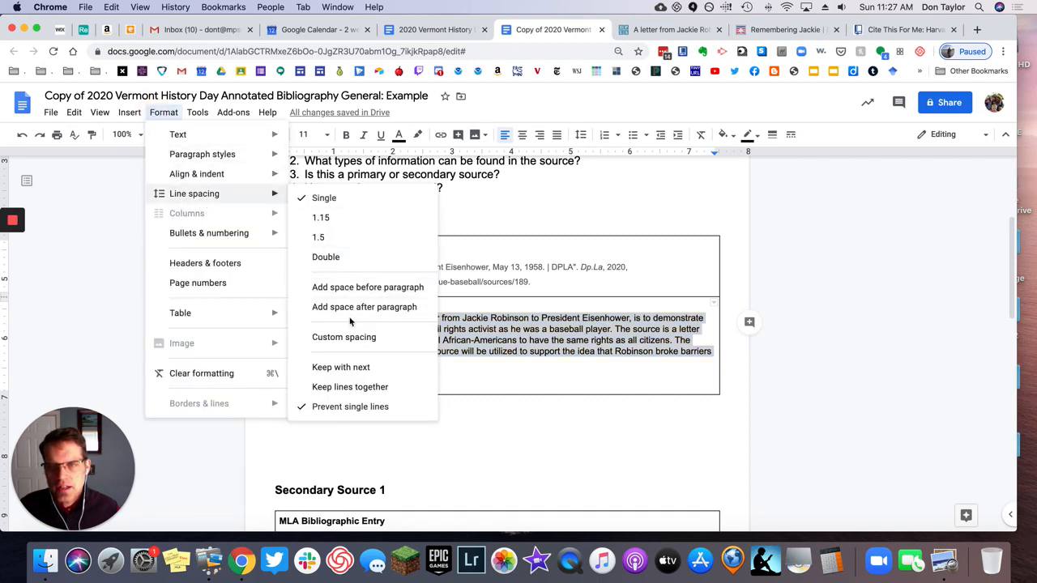
pyautogui.click(348, 259)
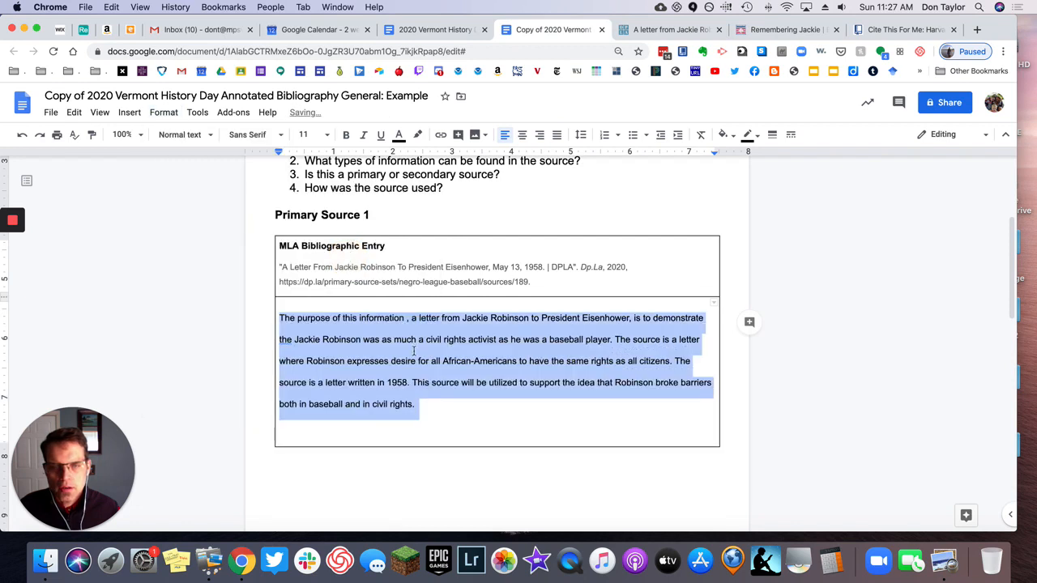
pyautogui.click(432, 431)
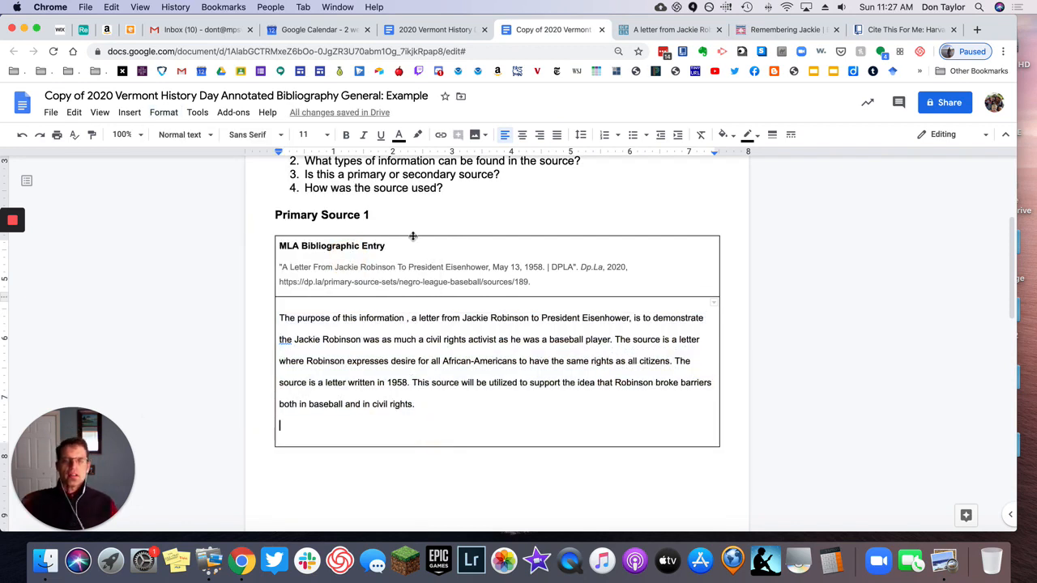
pyautogui.moveTo(280, 267); pyautogui.dragTo(569, 285)
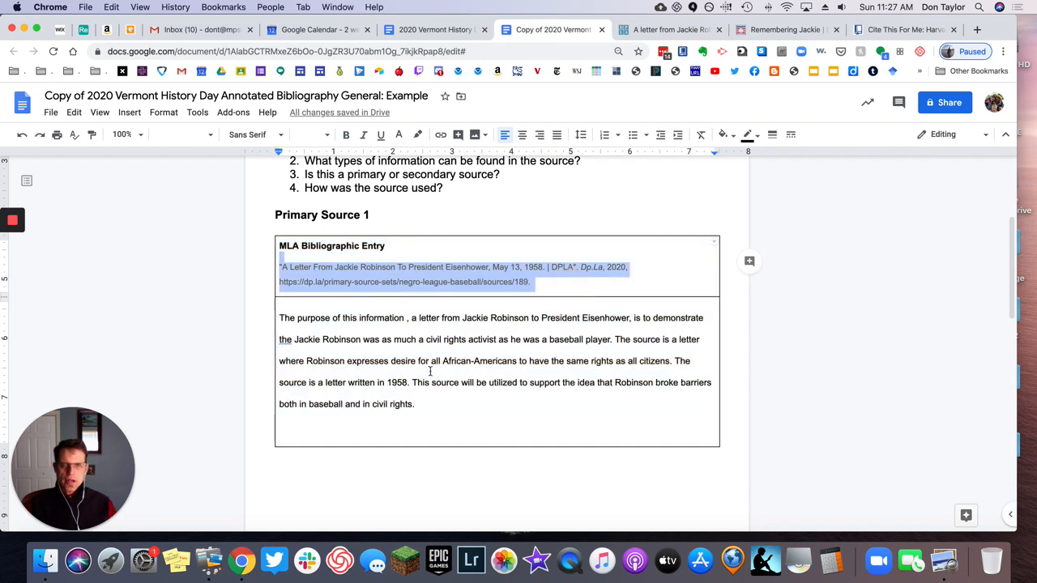
pyautogui.click(341, 339)
pyautogui.moveTo(280, 317); pyautogui.dragTo(454, 407)
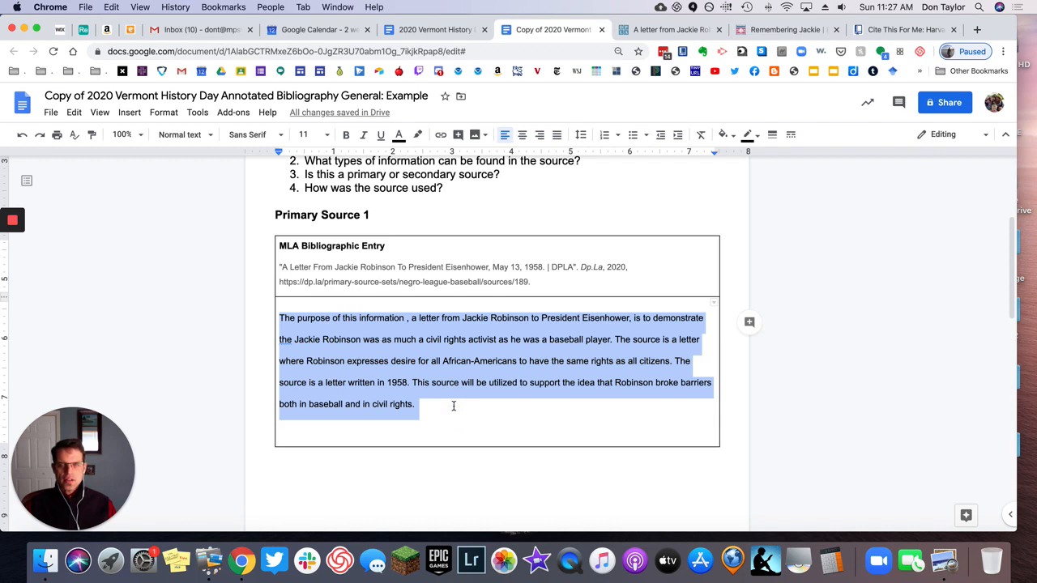